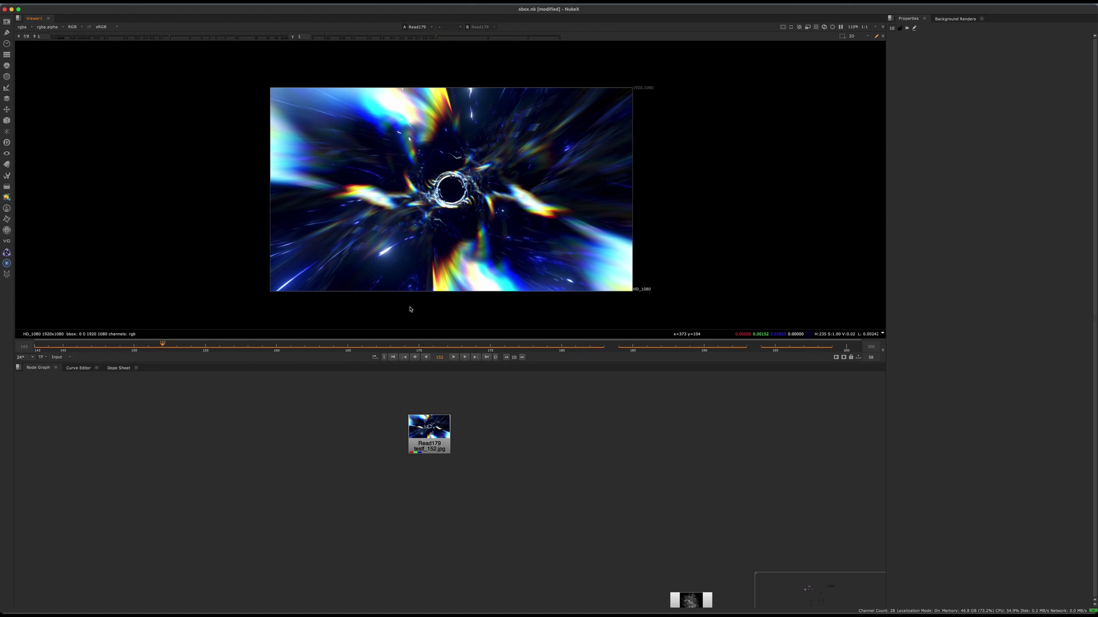
Play back and scrub through the finished Read179 tunnel sequence in the viewer.
click(455, 360)
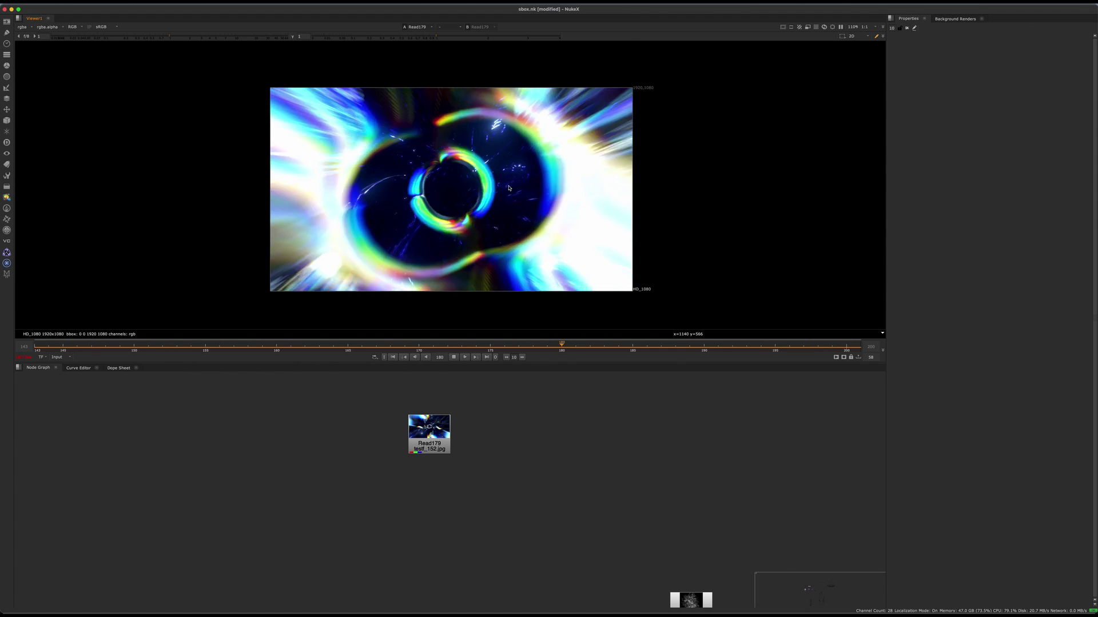
click(454, 358)
drag(460, 346, 149, 335)
click(148, 344)
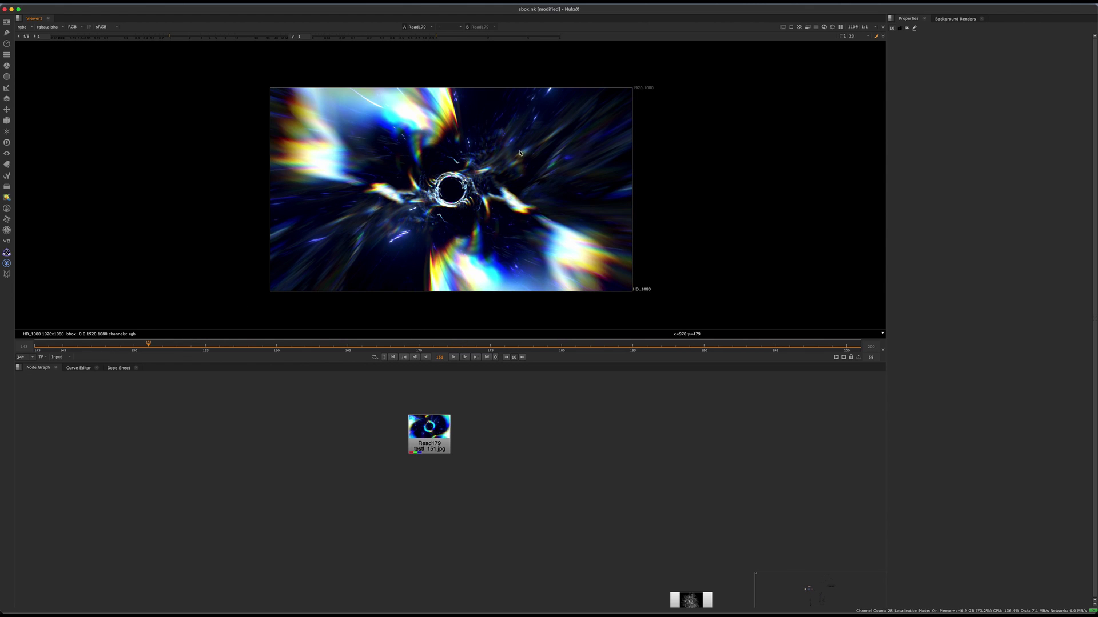
drag(198, 346, 291, 315)
drag(417, 347, 207, 366)
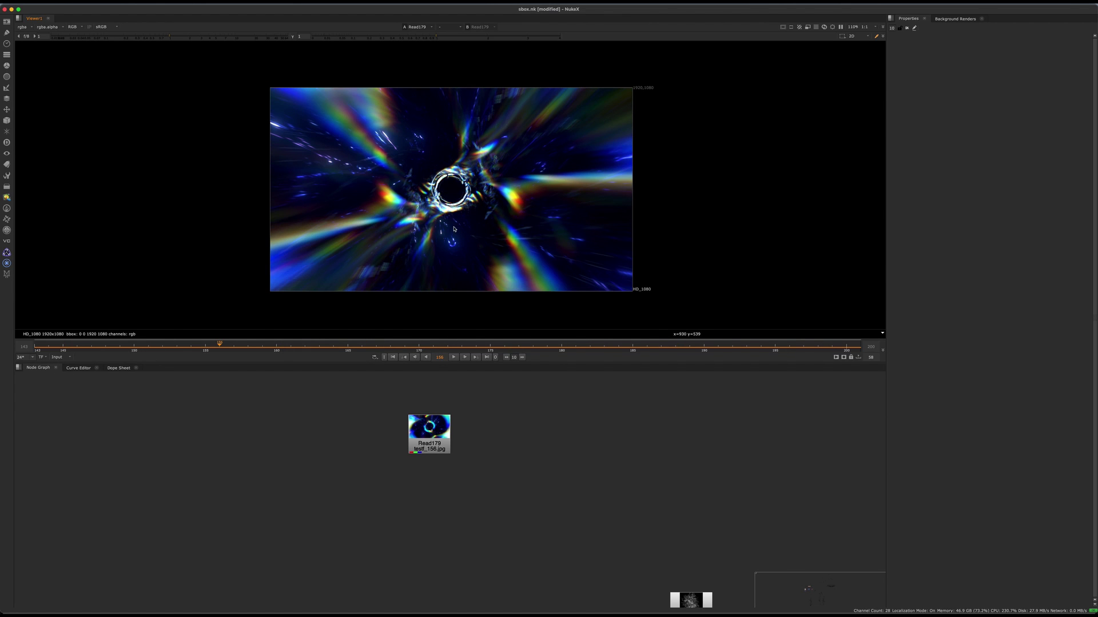
Locate the Read113 footage branch in the node graph and select its Read node.
scroll(416, 495, down, 10)
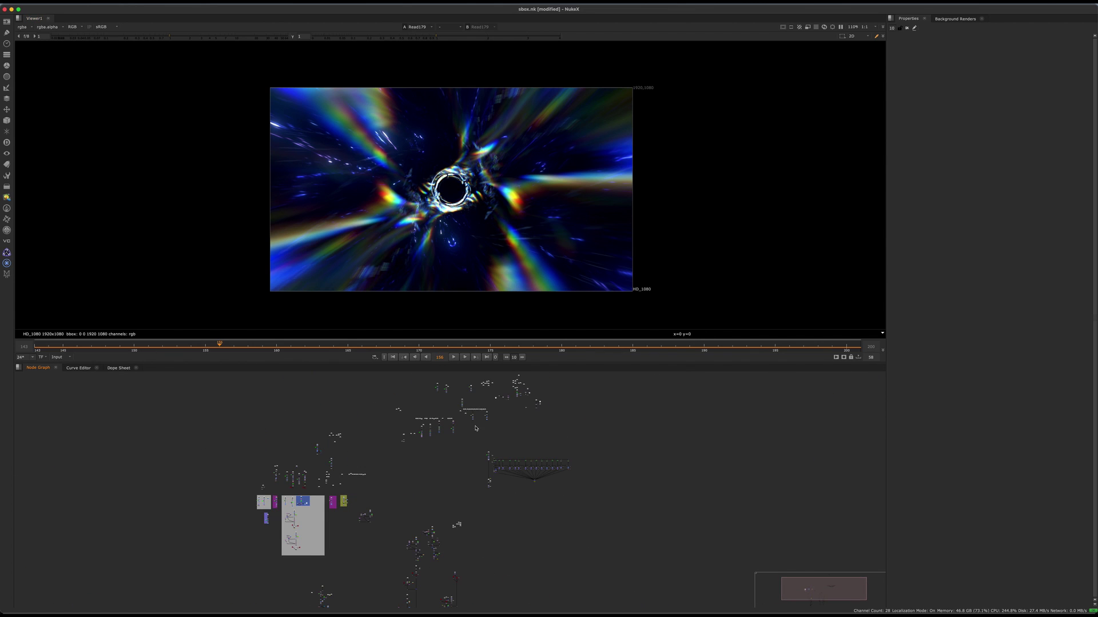
middle_drag(556, 568, 529, 460)
middle_drag(488, 407, 495, 502)
middle_drag(455, 540, 539, 431)
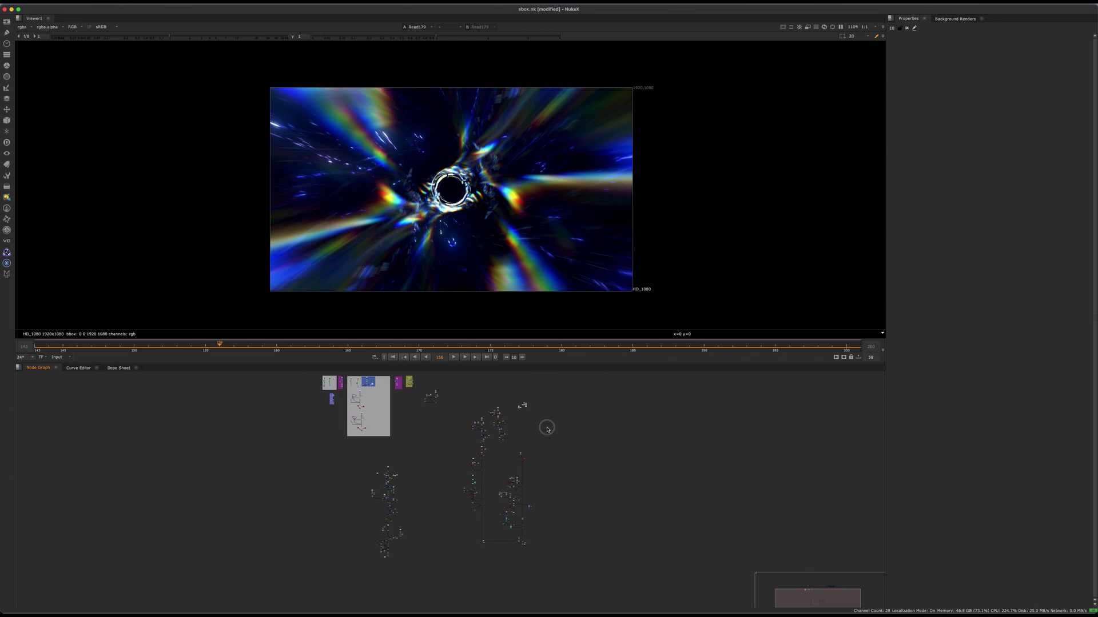
scroll(531, 412, up, 5)
scroll(459, 428, up, 5)
scroll(459, 429, up, 5)
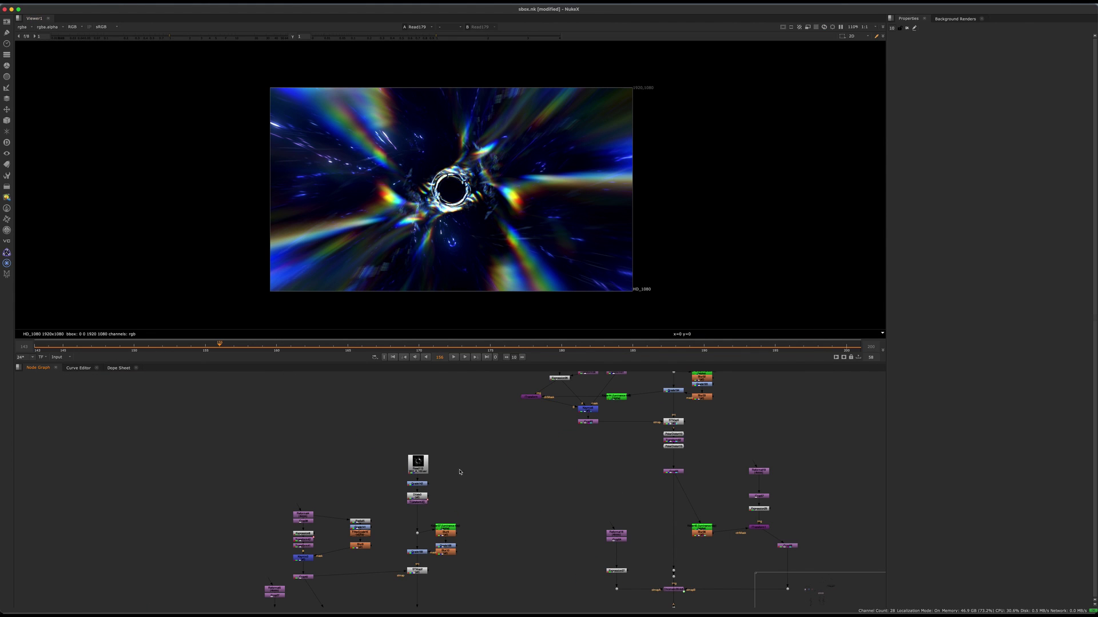
middle_drag(443, 471, 388, 496)
scroll(383, 508, up, 5)
click(344, 474)
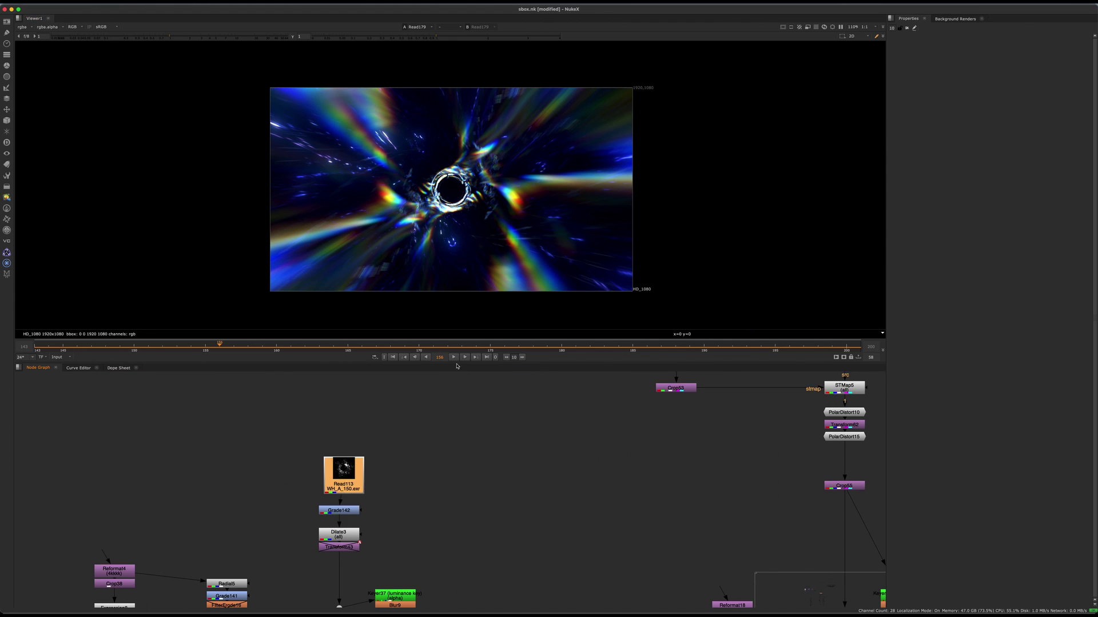
Follow the branch down to Cylinder1 and display the texture that feeds it in the viewer.
scroll(442, 453, down, 3)
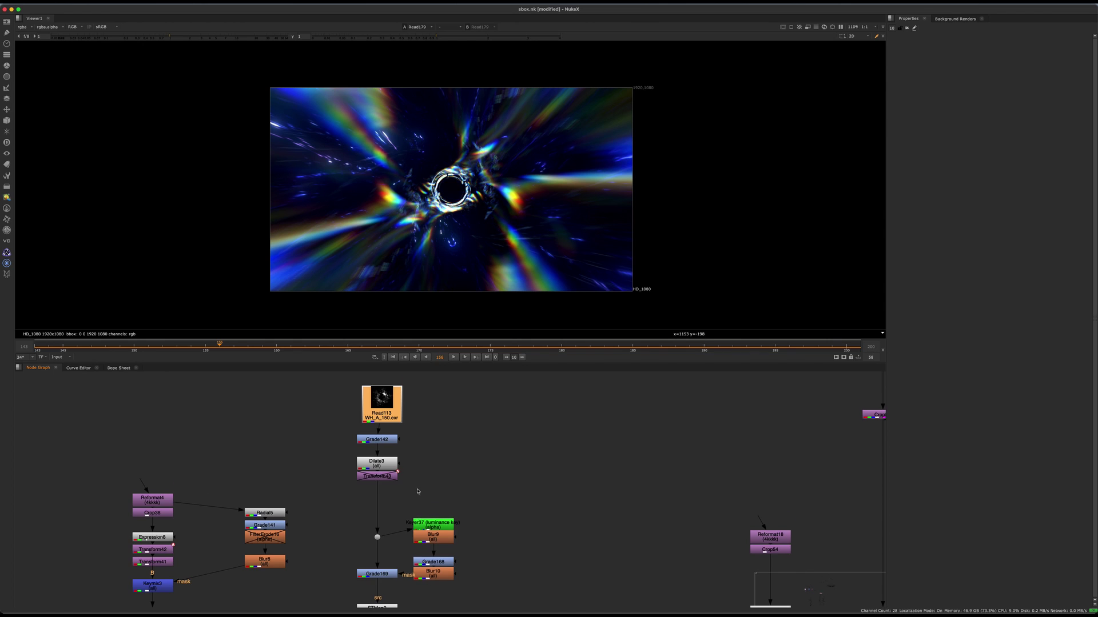
scroll(418, 519, down, 5)
key(1)
scroll(423, 506, up, 2)
scroll(423, 506, down, 10)
key(1)
click(421, 450)
middle_drag(421, 450, 376, 413)
scroll(461, 470, down, 6)
middle_drag(459, 578, 419, 475)
scroll(400, 408, up, 6)
middle_drag(434, 377, 441, 451)
scroll(441, 451, up, 4)
Select Cylinder1 and play back the swirling texture that is mapped onto it.
click(382, 463)
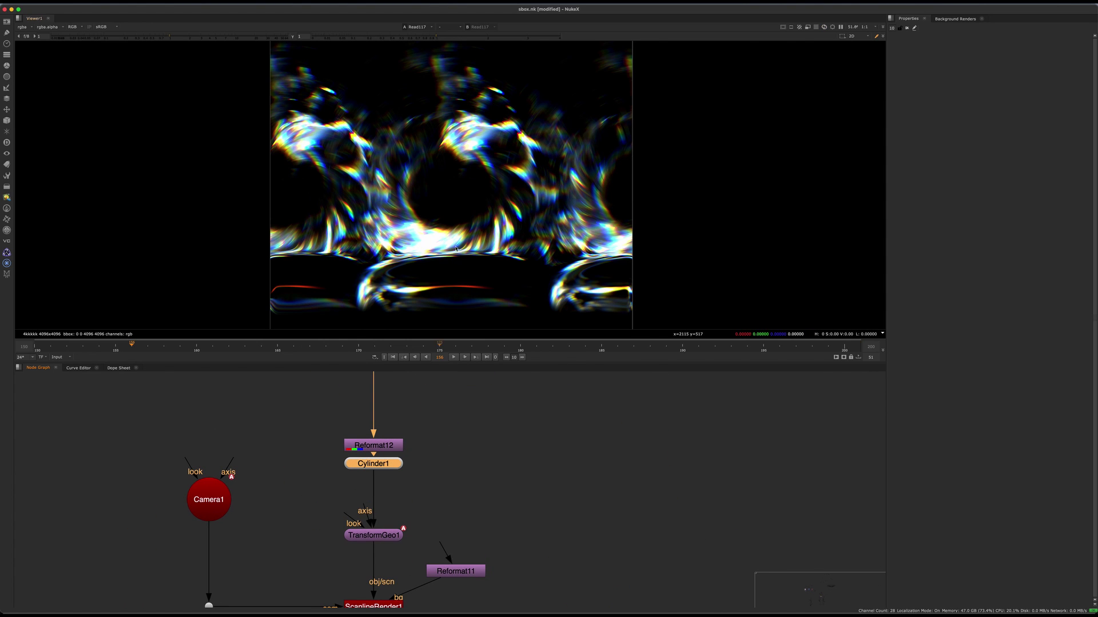
click(455, 356)
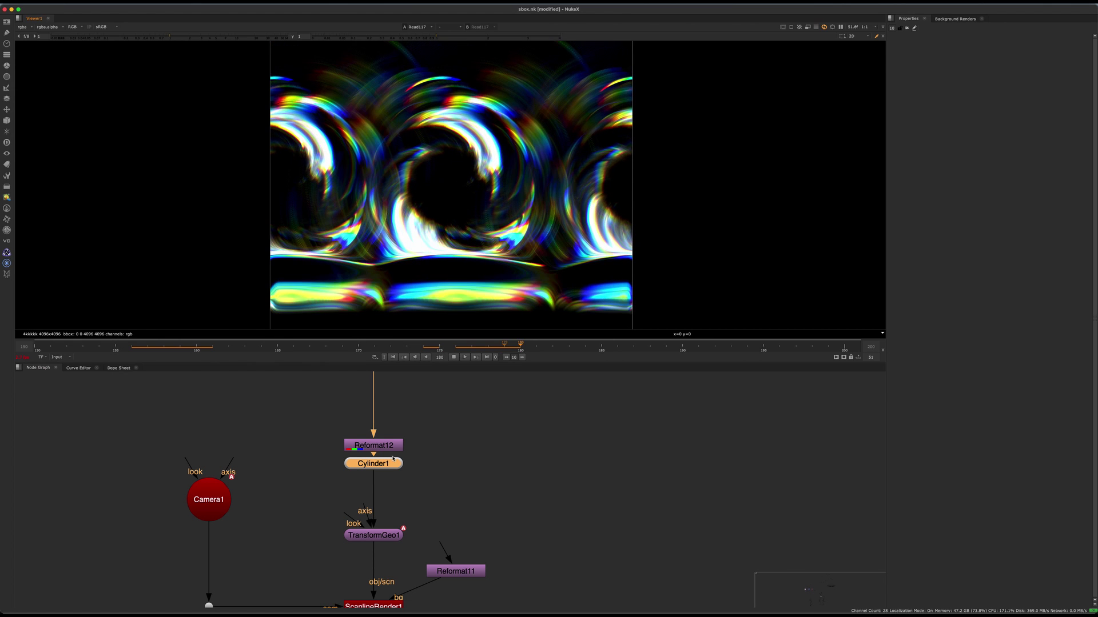
middle_drag(433, 484, 426, 478)
scroll(426, 476, down, 3)
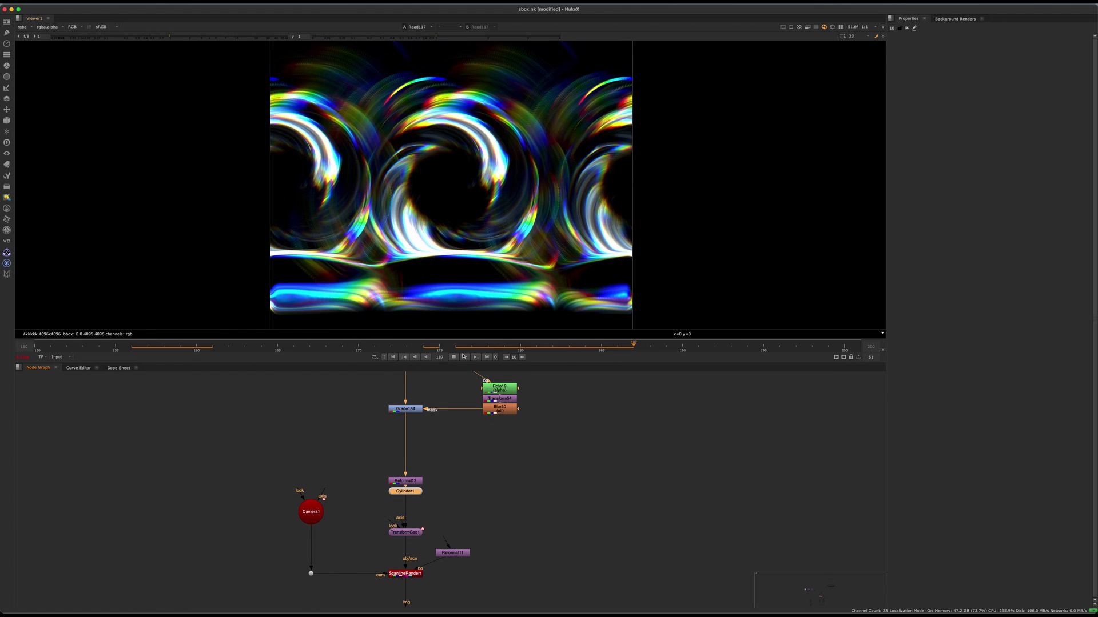
Display Cylinder1 in the 3D view and inspect the textured tube from the outside.
key(1)
scroll(421, 291, down, 5)
key(f)
mouse_move(568, 275)
super+mouse_down()
mouse_move(611, 266)
mouse_move(610, 242)
mouse_move(561, 234)
mouse_move(589, 230)
super+mouse_up()
scroll(559, 272, up, 5)
click(625, 265)
scroll(522, 223, up, 3)
alt+right_drag(581, 232, 525, 241)
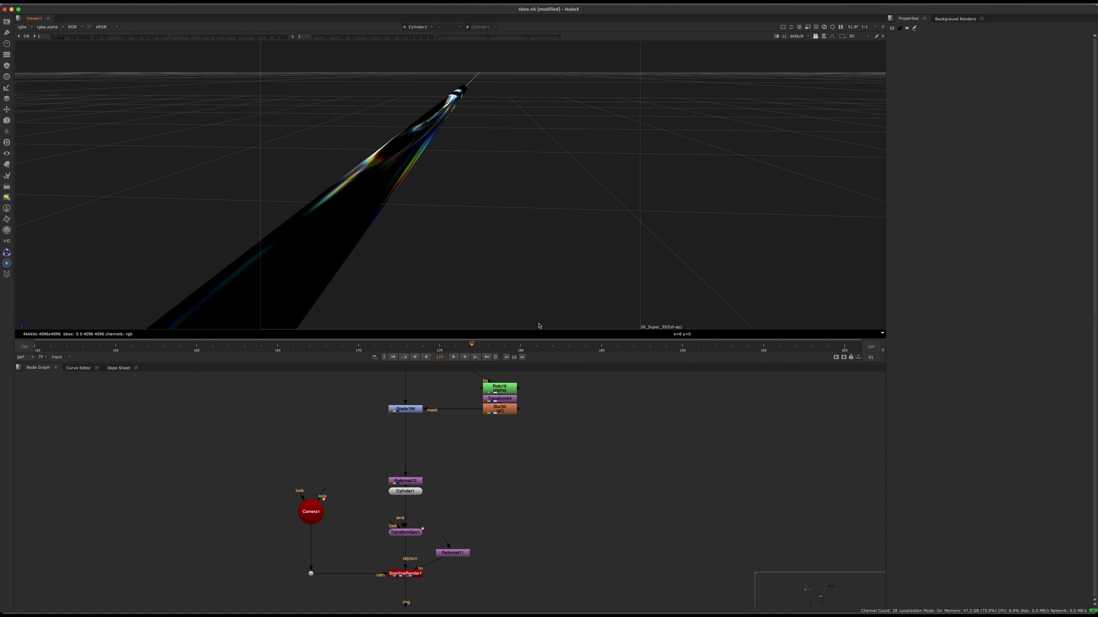
Move the Grade node above the Cylinder1 branch's Reformat down, along with its mask branch's Transform and Blur nodes.
drag(571, 373, 389, 444)
click(499, 412)
drag(529, 398, 278, 470)
click(558, 423)
drag(500, 428, 510, 463)
click(541, 437)
click(503, 442)
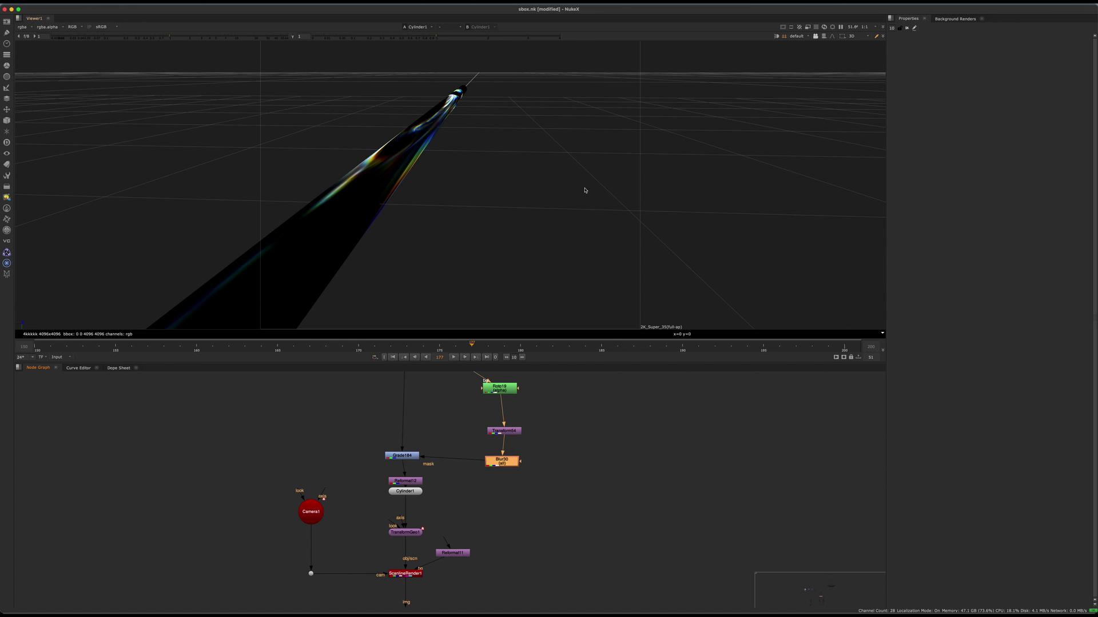
click(546, 405)
Find the Read119 element (FDS_B) in the enlarged node graph and display it in the viewer.
click(512, 257)
middle_drag(492, 473, 441, 580)
key(space)
scroll(469, 437, down, 10)
middle_drag(588, 157, 593, 343)
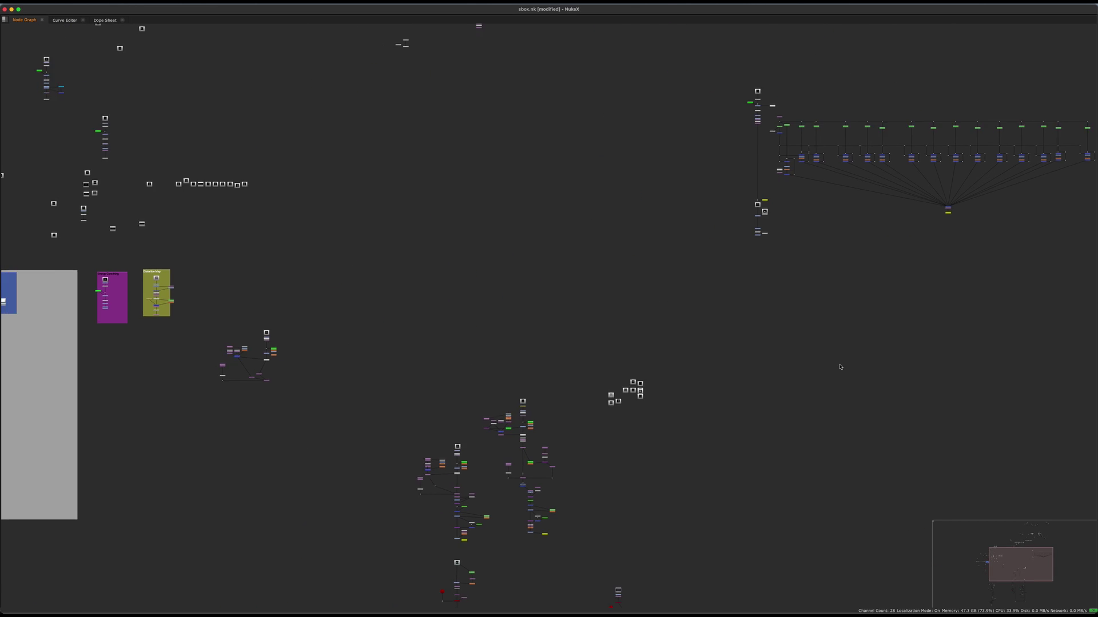
middle_drag(89, 434, 629, 476)
middle_drag(513, 300, 605, 446)
scroll(606, 443, up, 6)
middle_drag(472, 234, 504, 413)
scroll(504, 414, up, 3)
click(527, 363)
key(space)
key(1)
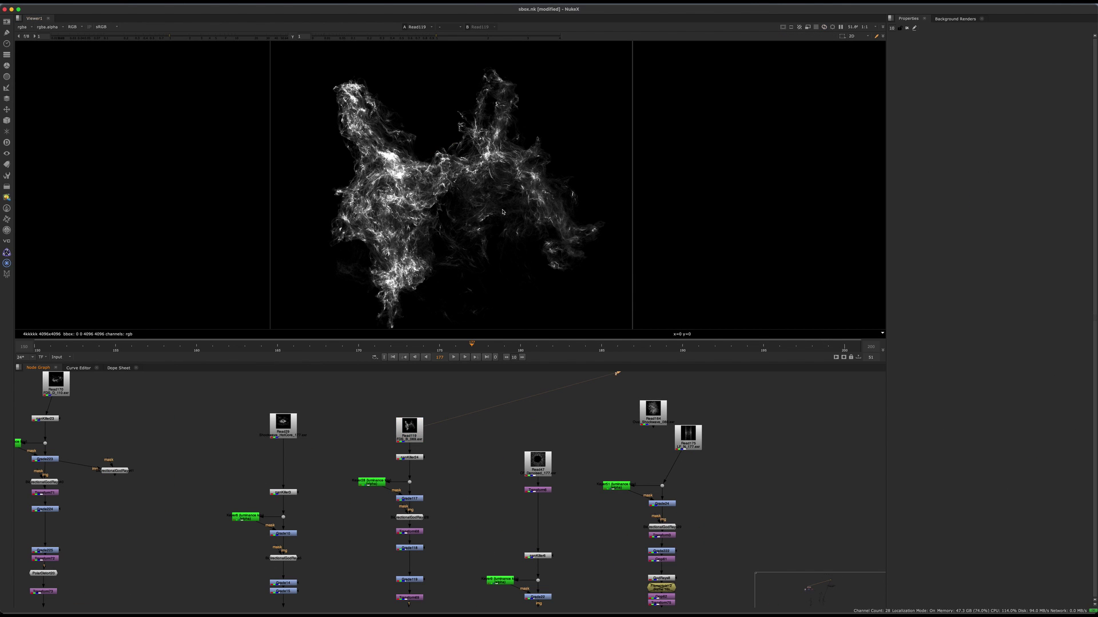
Display the BidirectionalGodRays28 result in the Read119 branch and open that node's properties.
middle_drag(475, 544, 424, 478)
scroll(450, 175, down, 3)
key(f)
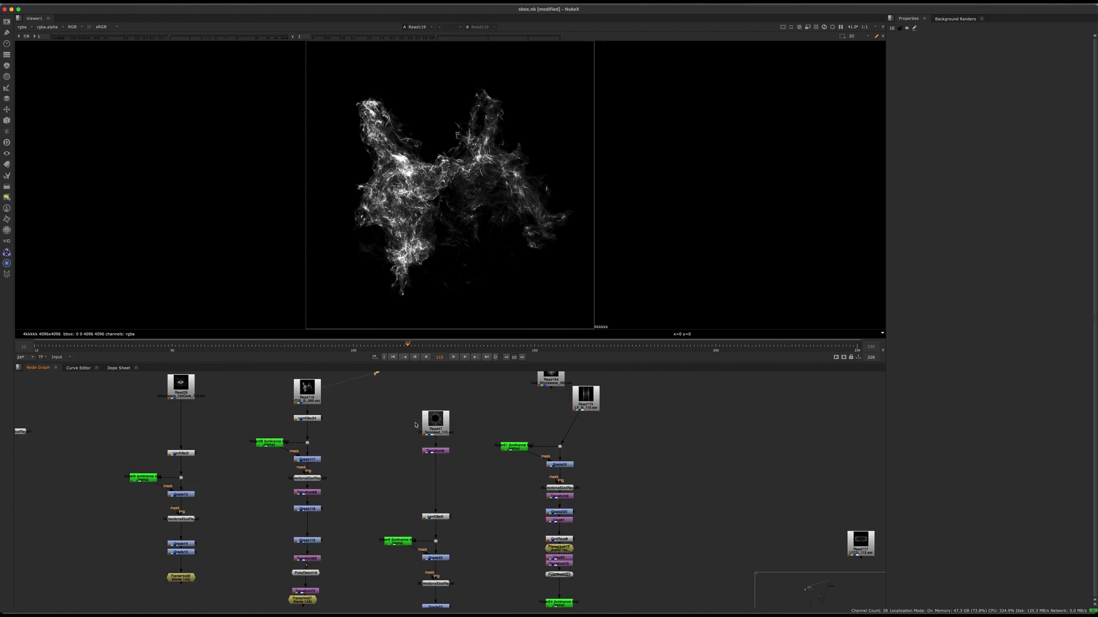
scroll(415, 475, up, 2)
middle_drag(416, 474, 485, 469)
drag(492, 441, 367, 469)
scroll(394, 492, up, 2)
key(1)
double_click(457, 451)
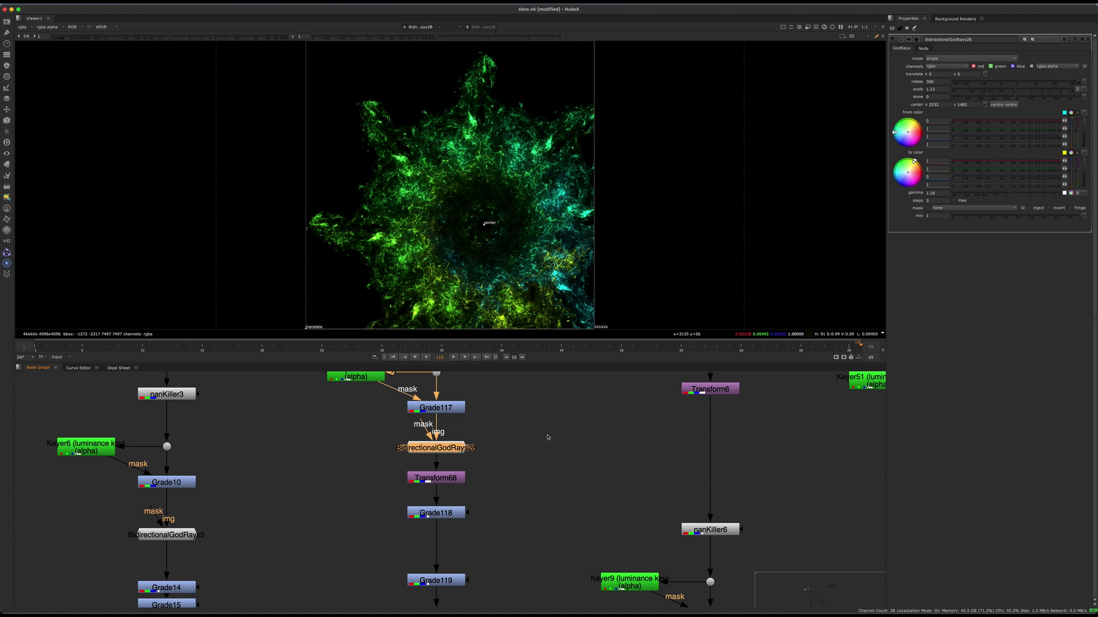
Display the results of Grade118 and Grade119 below BidirectionalGodRays28 one after the other.
middle_drag(461, 448, 452, 418)
scroll(452, 418, up, 1)
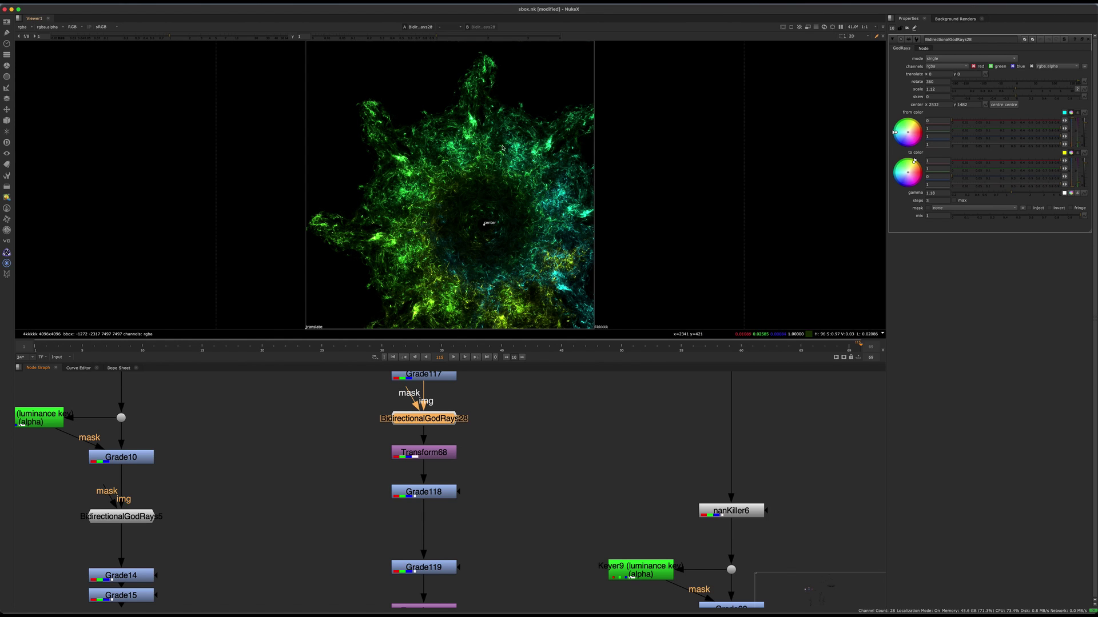
drag(582, 423, 282, 475)
middle_drag(525, 516, 558, 472)
drag(516, 461, 470, 436)
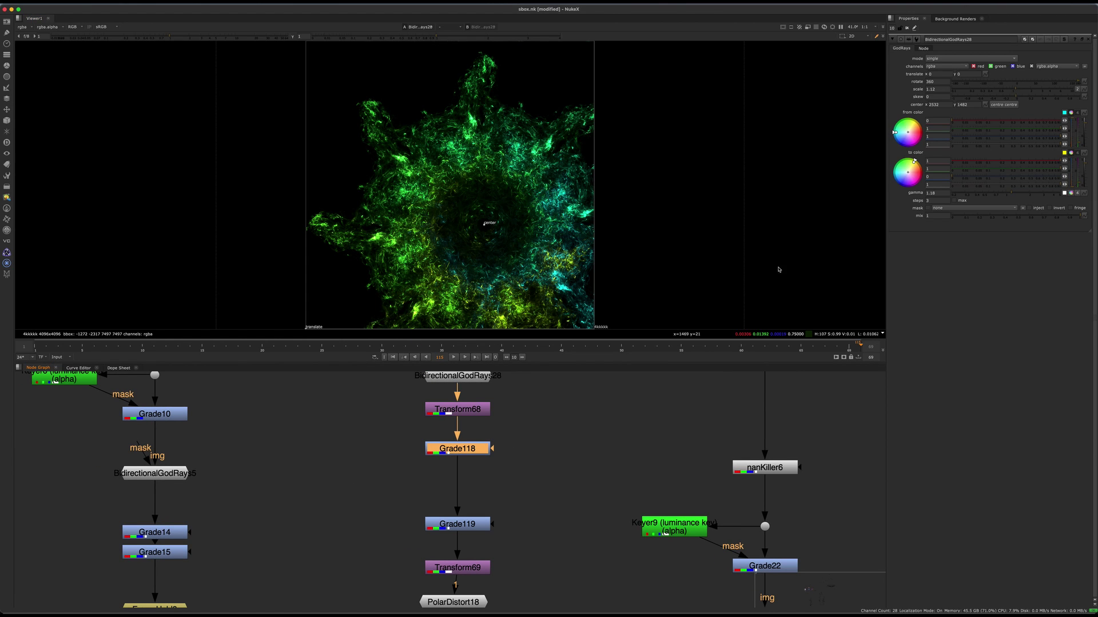
key(1)
click(466, 524)
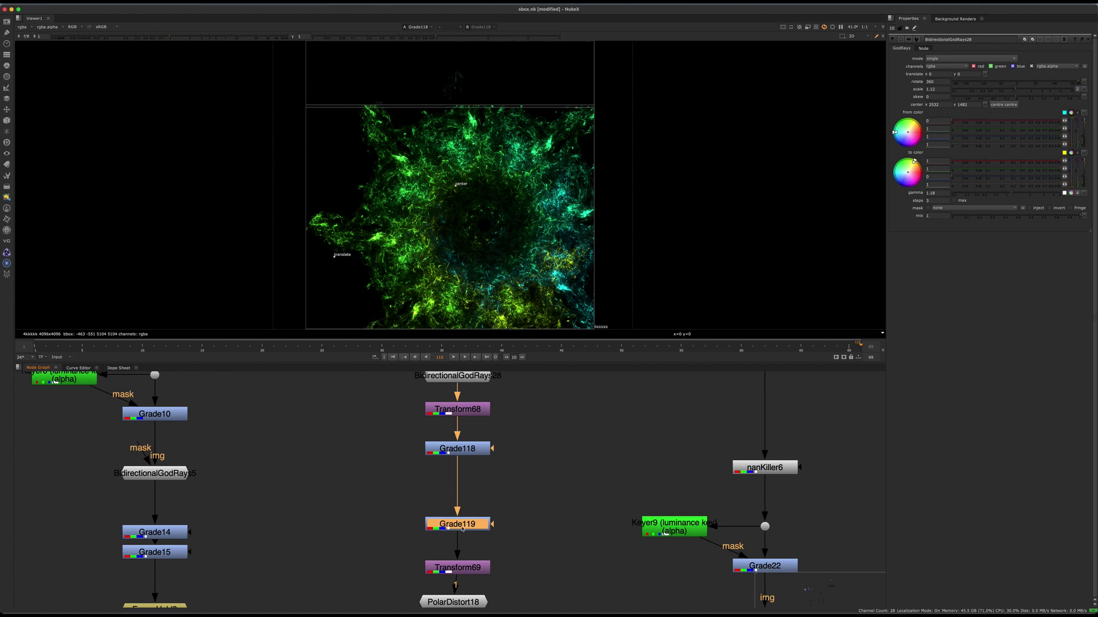
key(1)
Move the Grade119 node slightly up toward Grade118.
click(572, 475)
click(466, 524)
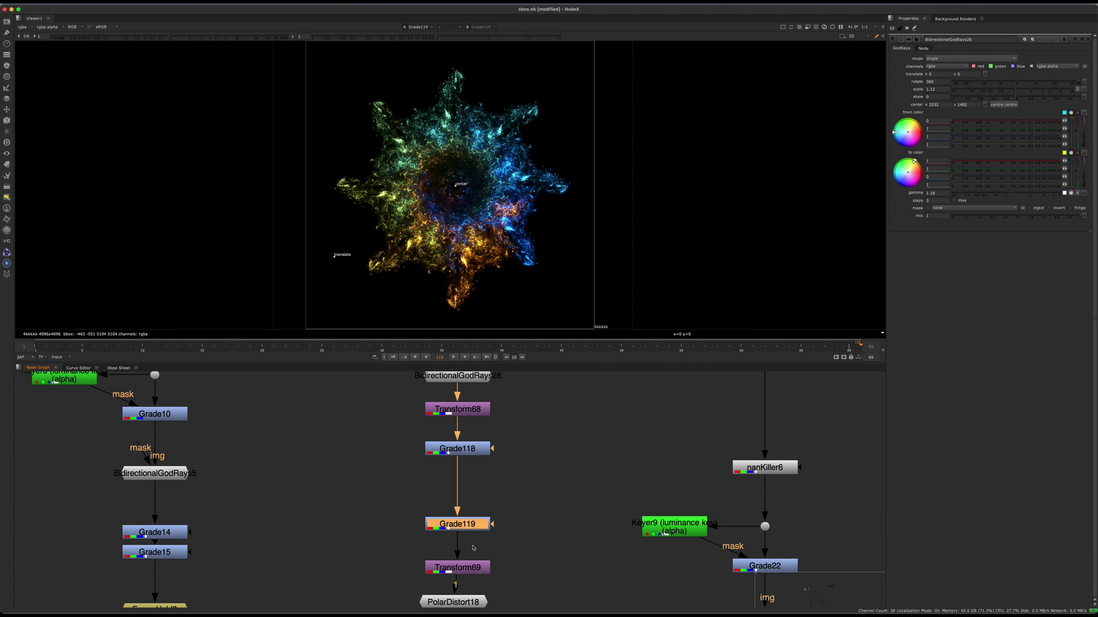
drag(480, 523, 480, 513)
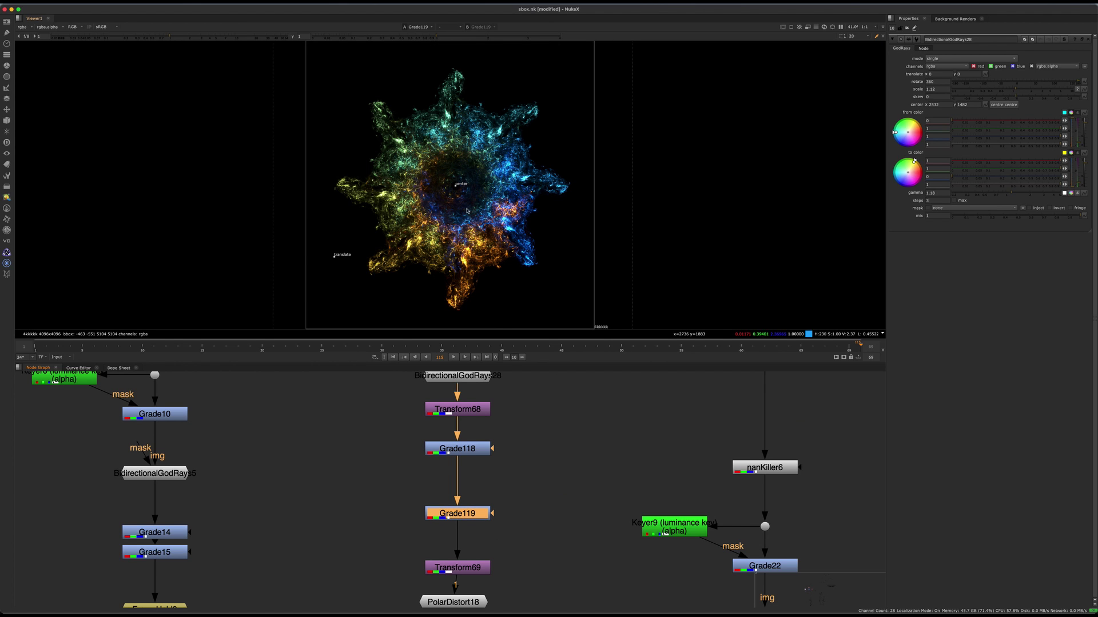
Examine the Read119 branch upstream and check the Grade119 result at earlier frames.
scroll(431, 490, down, 3)
middle_drag(530, 409, 473, 556)
click(407, 466)
key(1)
middle_drag(408, 469, 455, 330)
key(ctrl+z)
scroll(445, 192, up, 3)
click(238, 345)
click(559, 346)
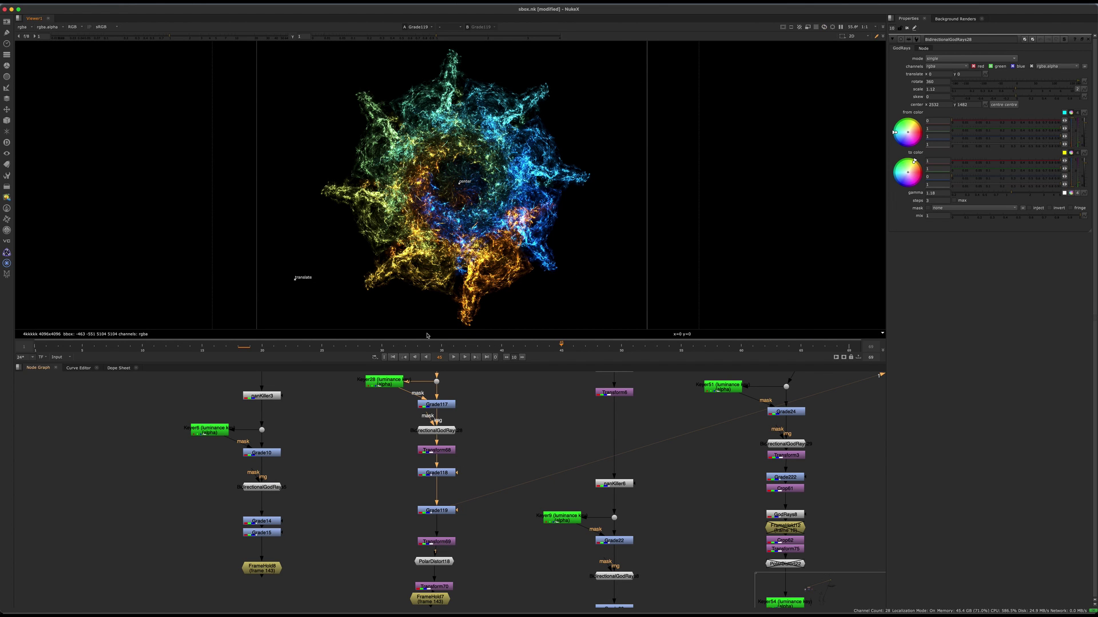
Select PolarDistort18 and display its unwrapped result in the viewer.
middle_drag(462, 602, 412, 488)
drag(448, 441, 329, 458)
middle_drag(329, 459, 366, 542)
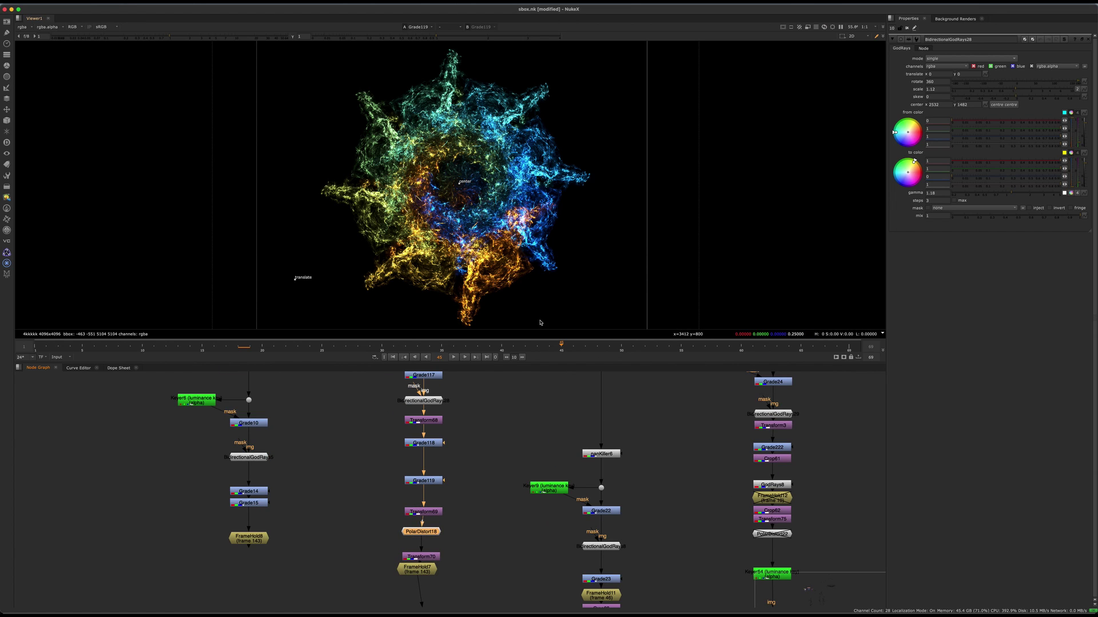
middle_drag(456, 449, 384, 434)
key(1)
scroll(372, 525, up, 3)
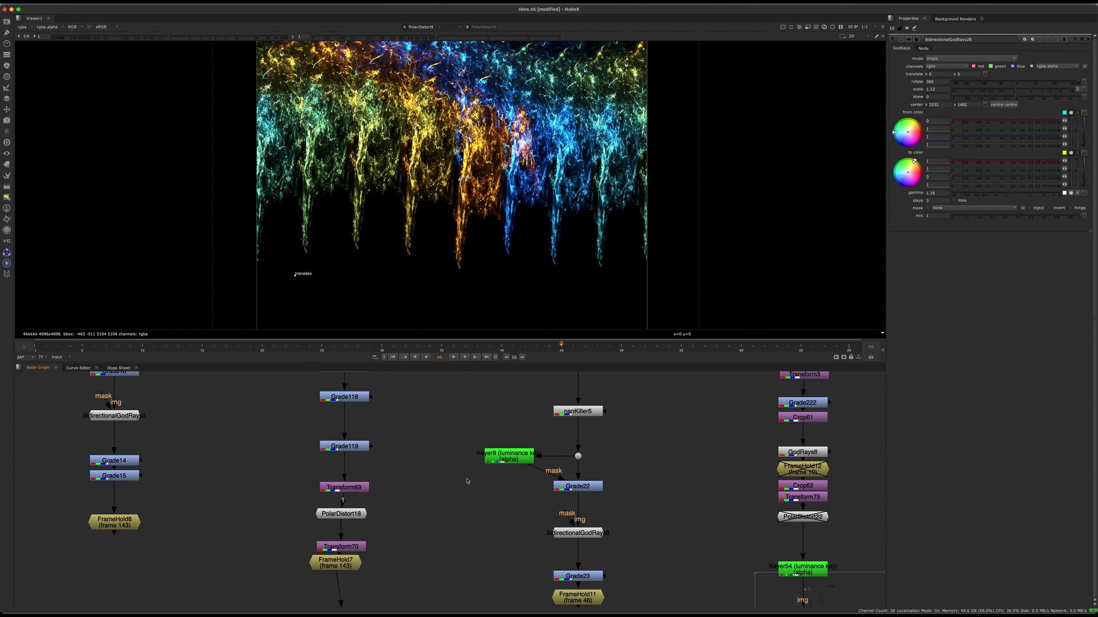
Search the node list for "godray".
key(Tab)
text(godray)
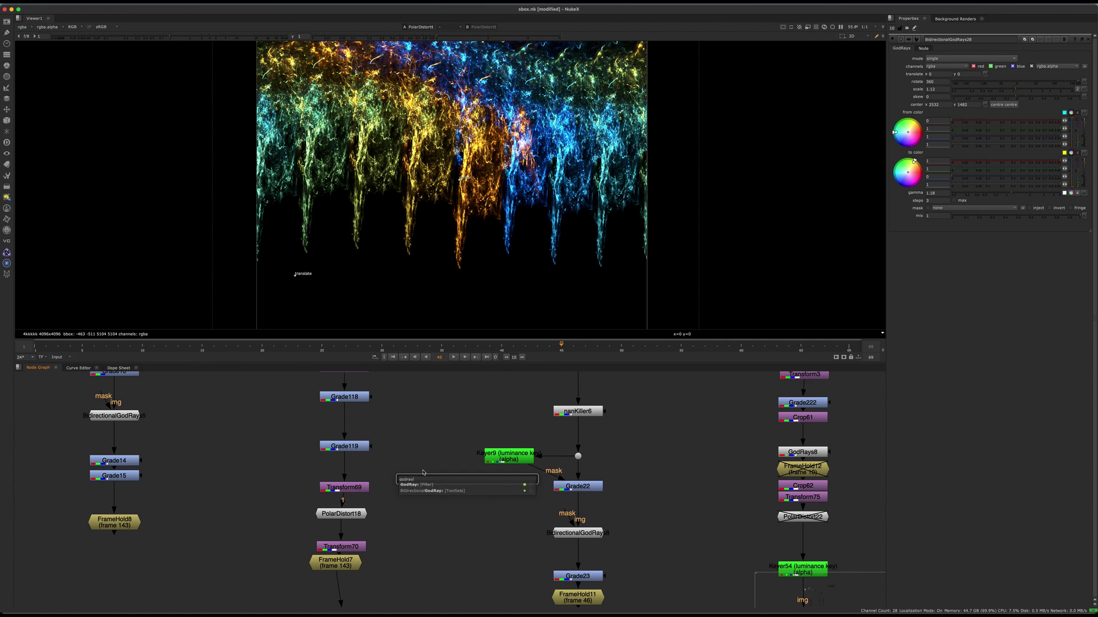
click(426, 491)
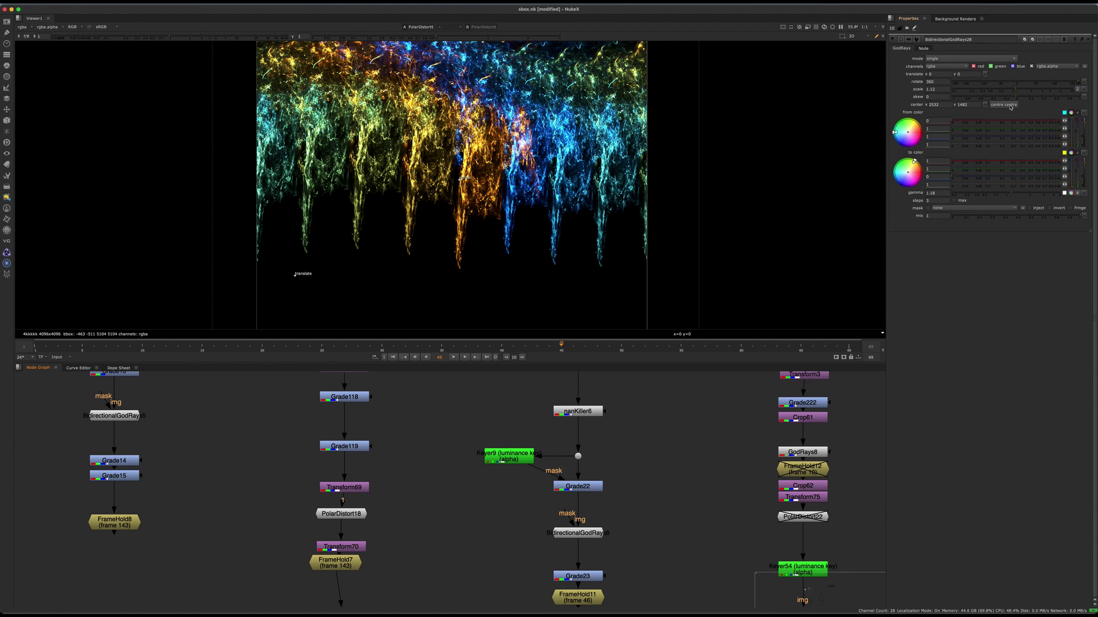
Display the Keyer53 result below FrameHold7, fit the image to the viewer and hide the overlays.
middle_drag(419, 546, 587, 463)
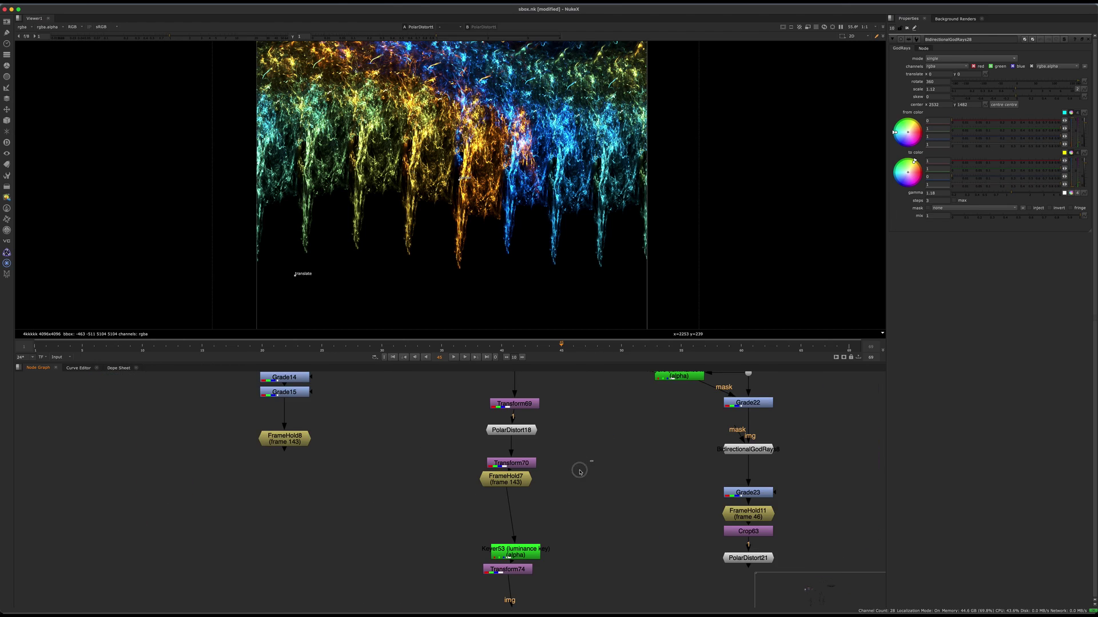
key(space)
middle_drag(632, 410, 606, 328)
click(478, 398)
click(487, 471)
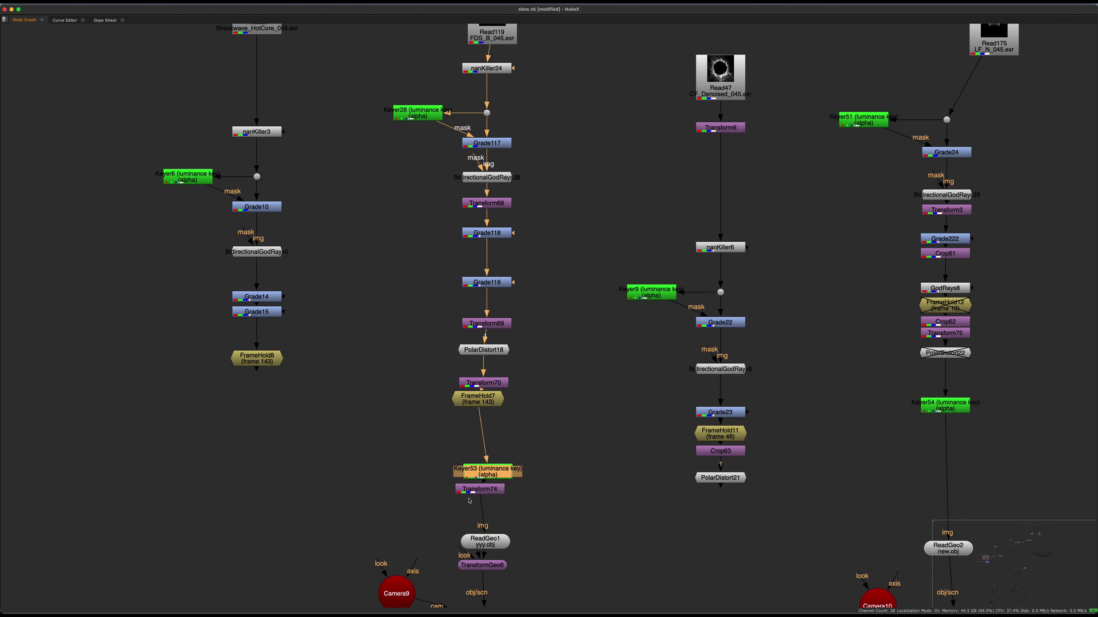
key(space)
key(1)
middle_drag(515, 163, 504, 224)
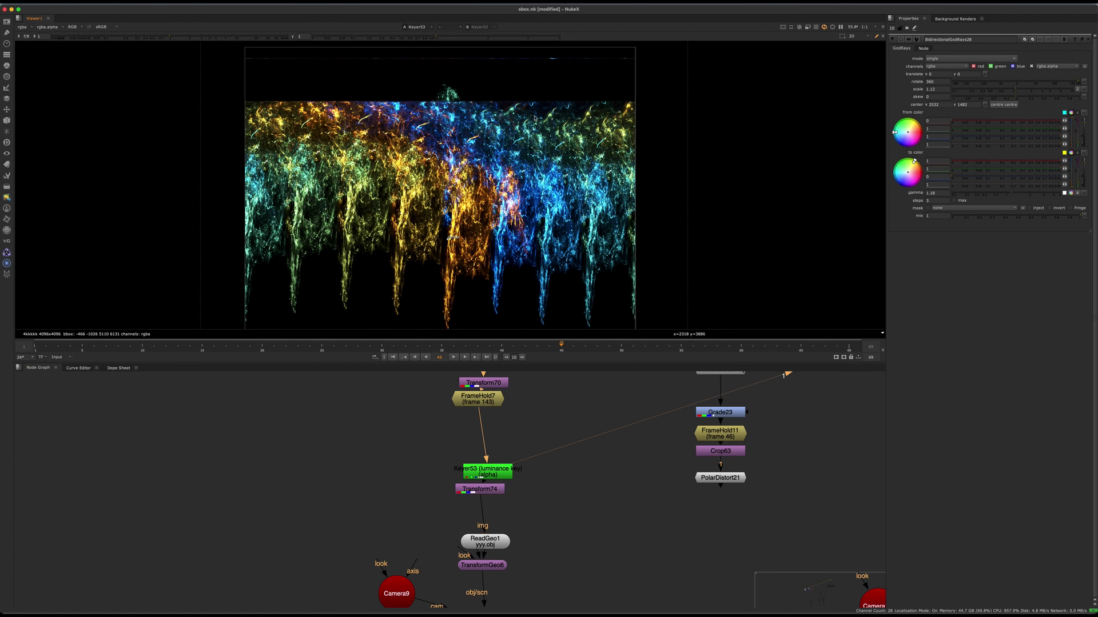
key(f)
key(q)
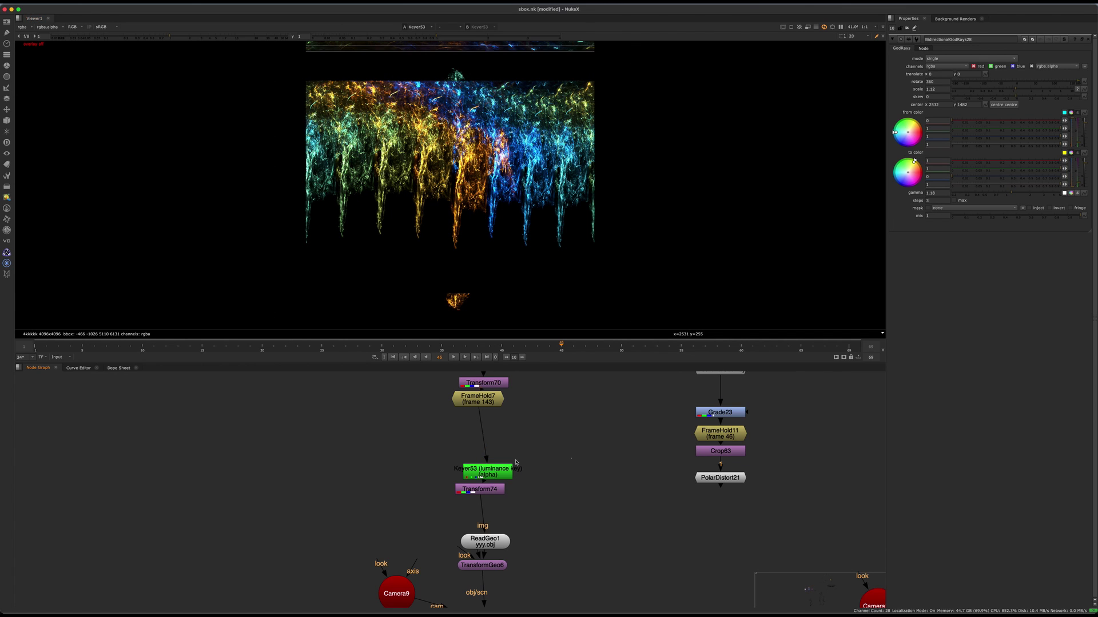
Display Transform69 in the viewer with its input connected to Grade119.
middle_drag(559, 463, 504, 581)
click(440, 504)
key(1)
click(437, 444)
key(1)
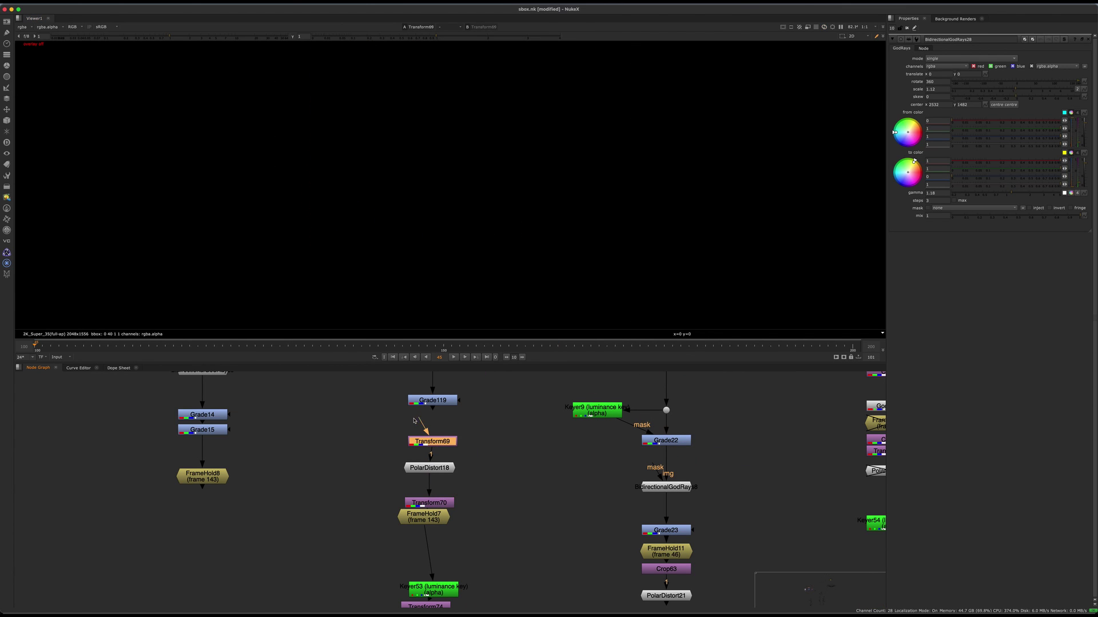
click(430, 414)
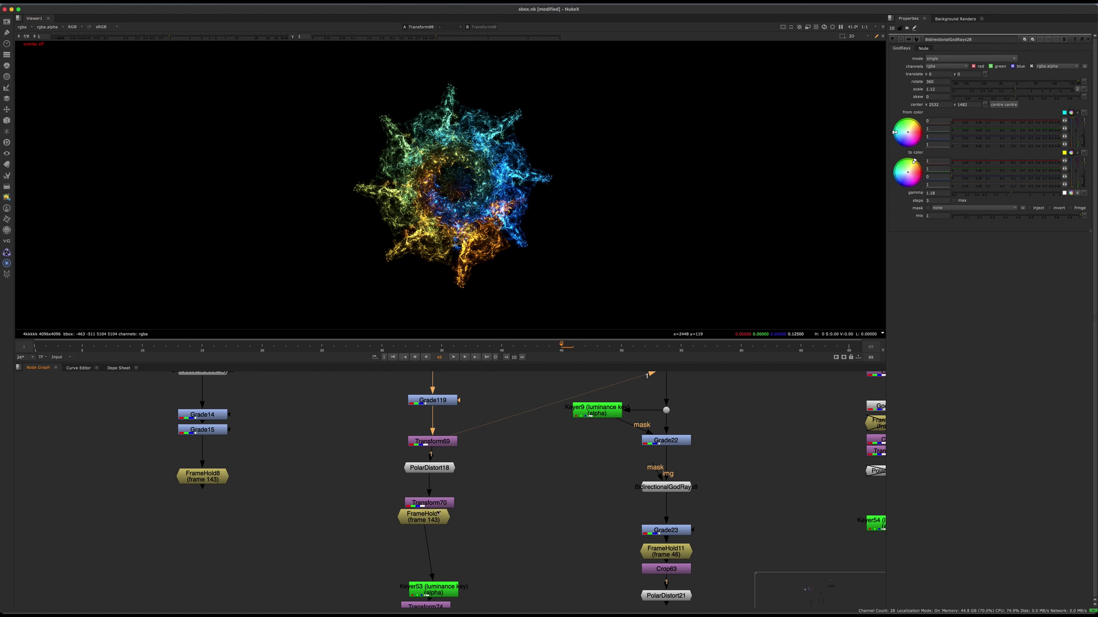
Open PolarDistort18's properties and examine its polar-to-rectangular result at different frames.
scroll(437, 507, up, 3)
double_click(426, 432)
key(1)
key(o)
click(524, 468)
middle_drag(524, 468, 371, 445)
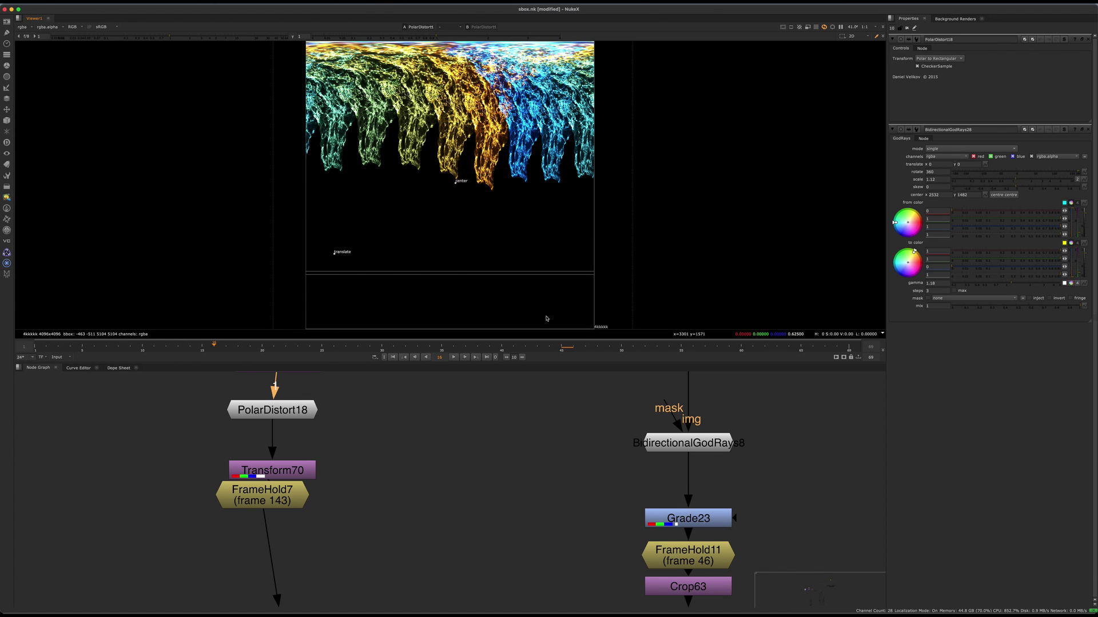
click(563, 347)
Display the nanKiller6 result in the Read47 branch in the viewer.
scroll(455, 444, down, 8)
middle_drag(534, 429, 507, 505)
scroll(508, 505, up, 4)
click(475, 523)
middle_drag(515, 404, 474, 496)
key(space)
drag(480, 435, 360, 374)
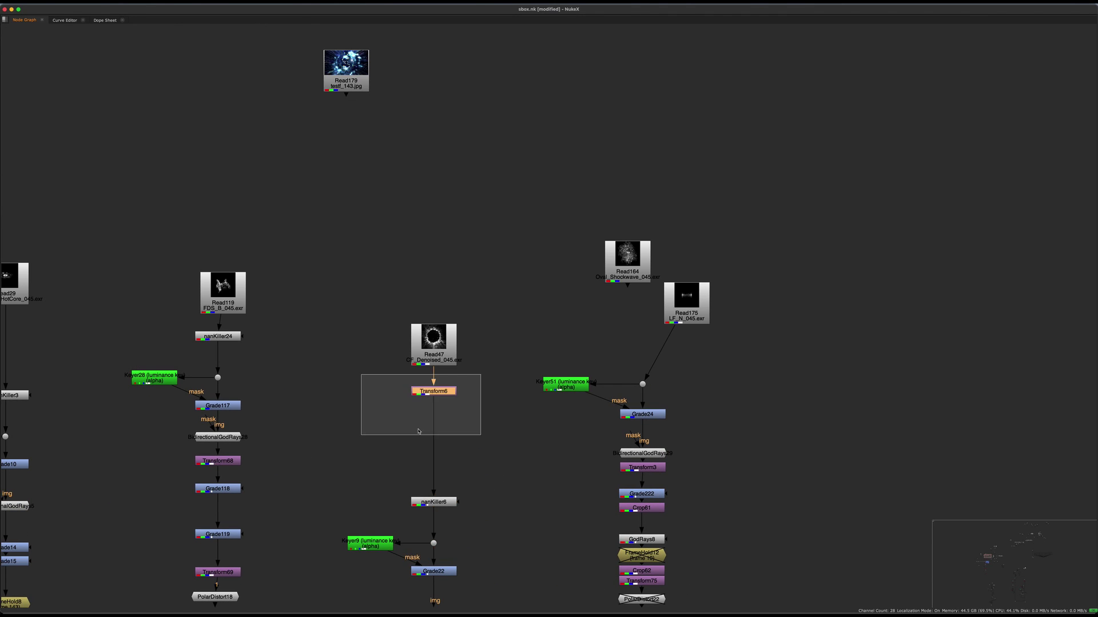
key(space)
click(441, 502)
key(1)
Display Grade22 and BidirectionalGodRays8 in turn in the viewer and fit the god rays image to the view.
middle_drag(472, 574, 506, 475)
drag(530, 459, 393, 493)
key(1)
drag(533, 498, 395, 539)
key(1)
scroll(471, 532, up, 5)
middle_drag(560, 507, 485, 460)
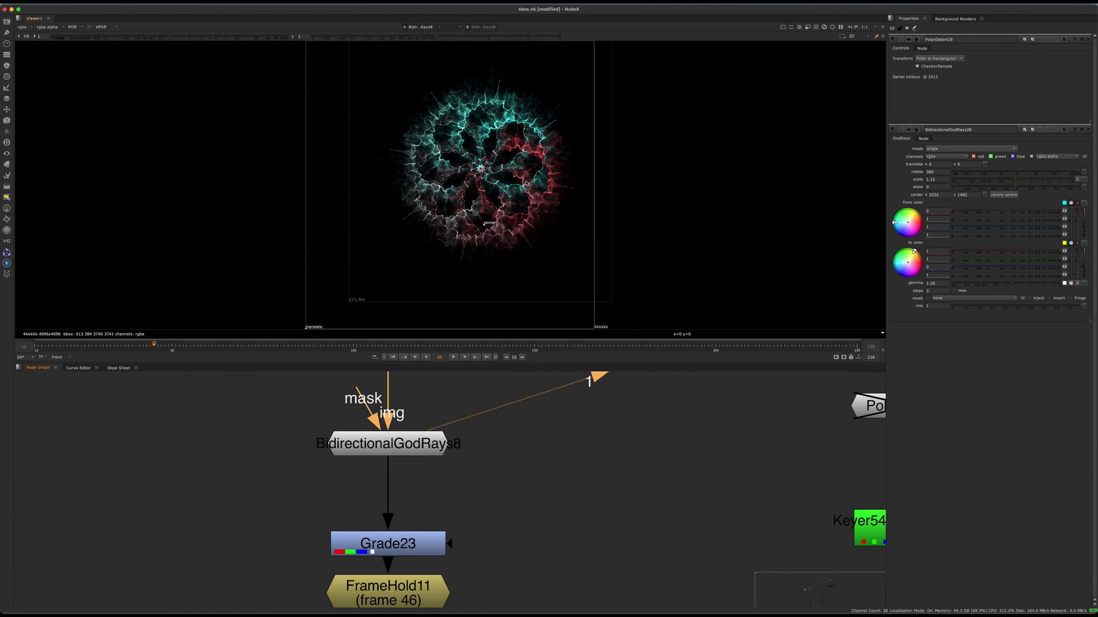
scroll(501, 165, up, 4)
scroll(481, 168, down, 5)
key(f)
Display the PolarDistort21 result at the end of the Read47 branch.
click(440, 480)
middle_drag(439, 481, 448, 342)
click(427, 564)
key(1)
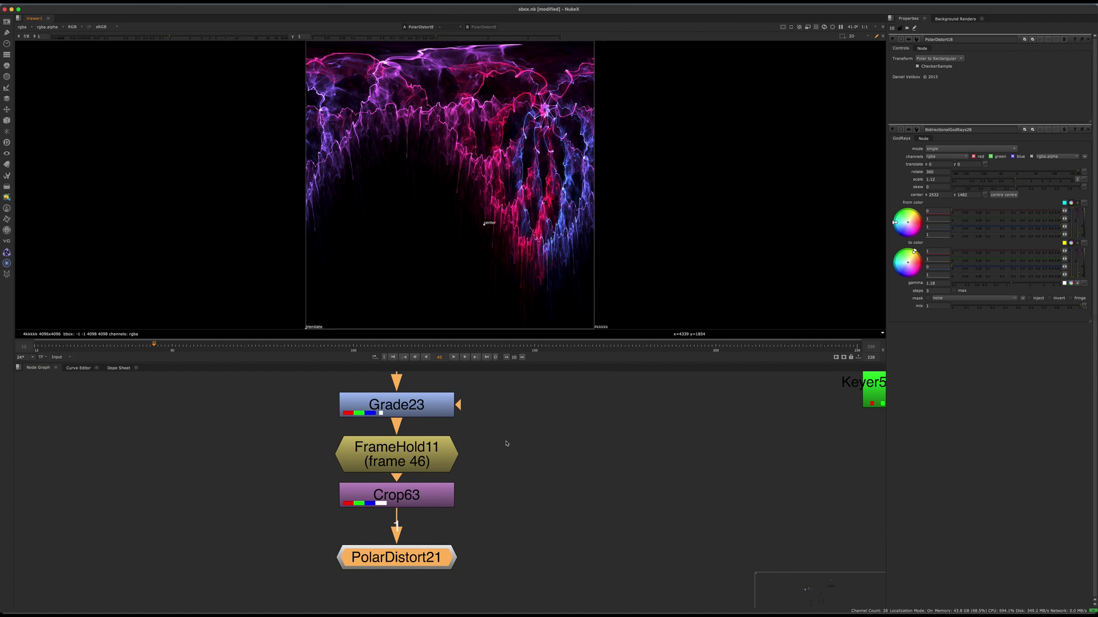
scroll(505, 430, down, 4)
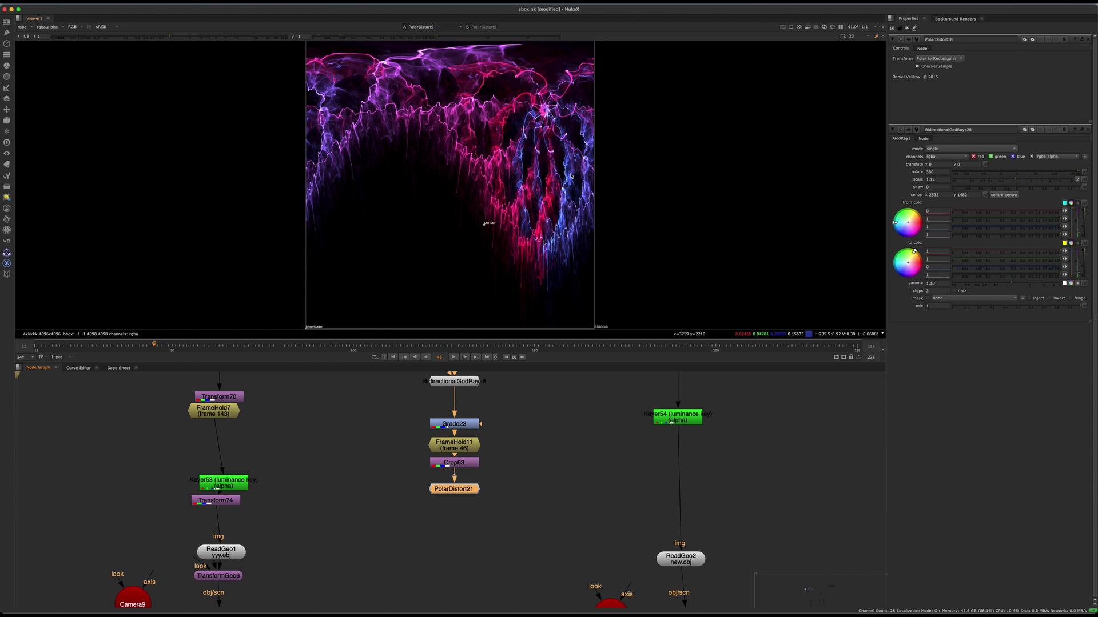
Display the Keyer54 result of the neighbouring branch in the viewer.
middle_drag(670, 458, 456, 554)
key(space)
click(456, 530)
key(space)
key(1)
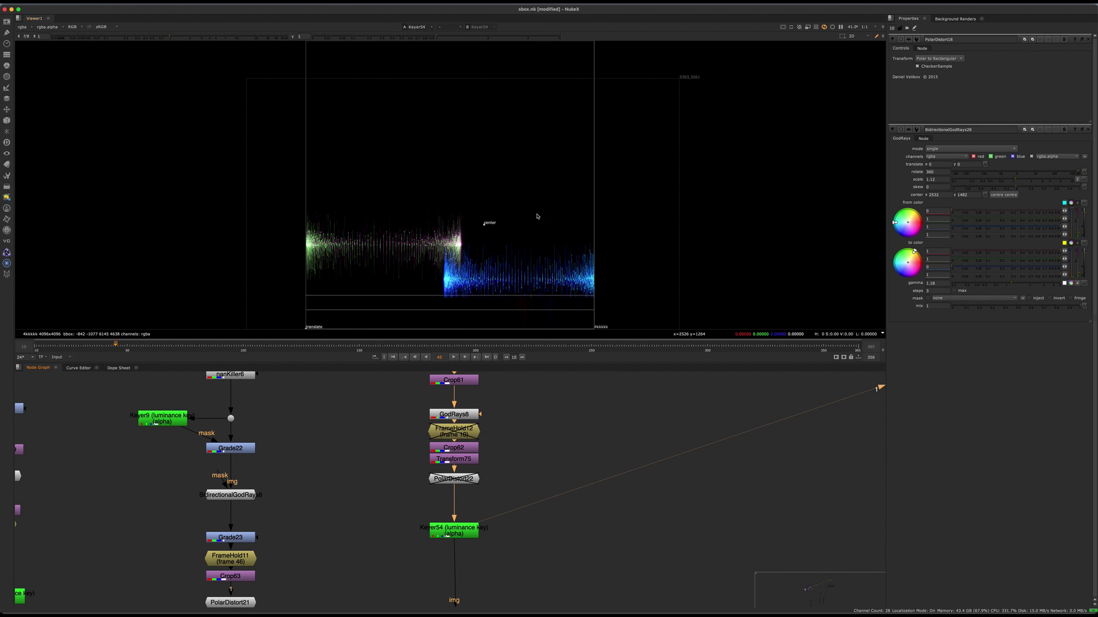
Display the GodRays8 result and the Crop61 result above it in the viewer.
middle_drag(491, 454, 510, 537)
drag(542, 486, 426, 521)
key(1)
click(490, 484)
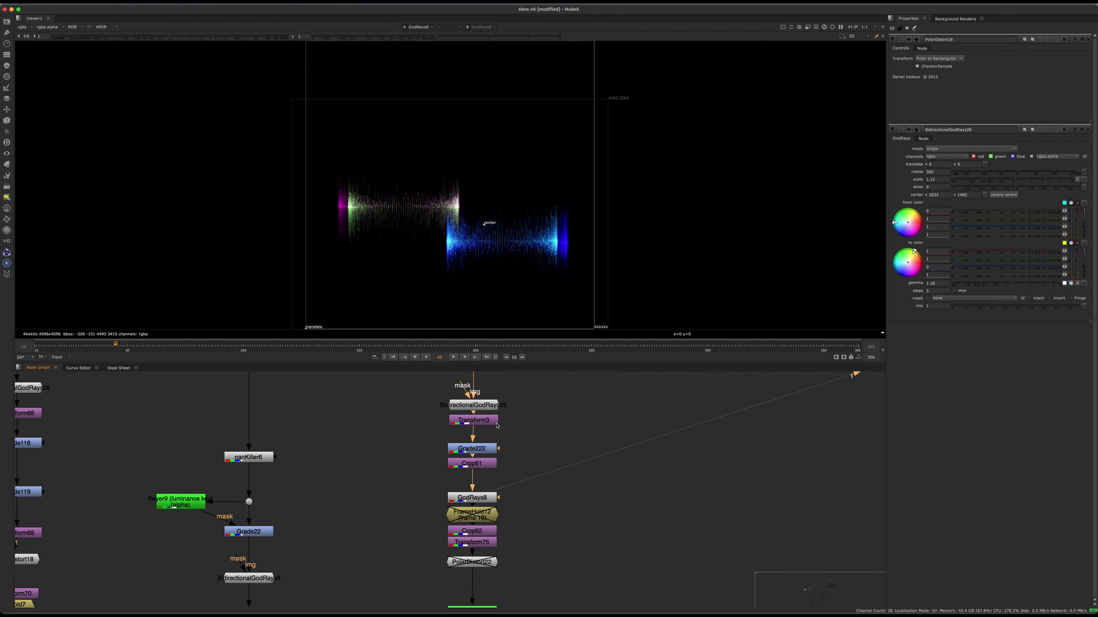
drag(561, 437, 480, 476)
key(1)
click(526, 433)
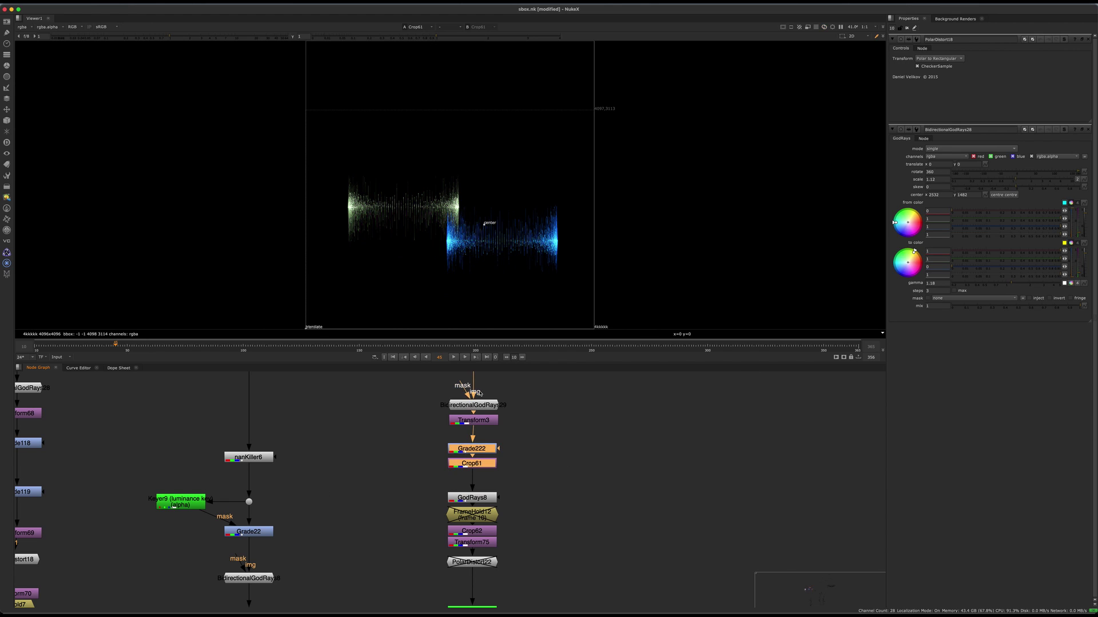
click(502, 477)
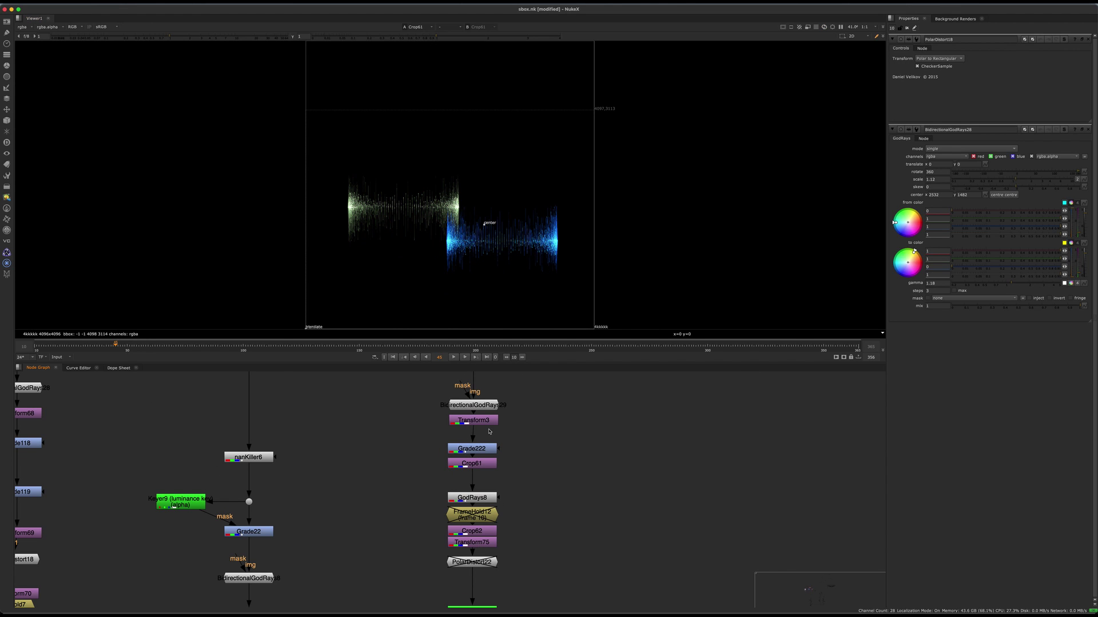
Display the ReadGeo2 geometry above ScanlineRender10 and inspect it in the 3D view.
middle_drag(489, 432, 499, 274)
middle_drag(609, 552, 697, 509)
middle_drag(508, 482, 427, 336)
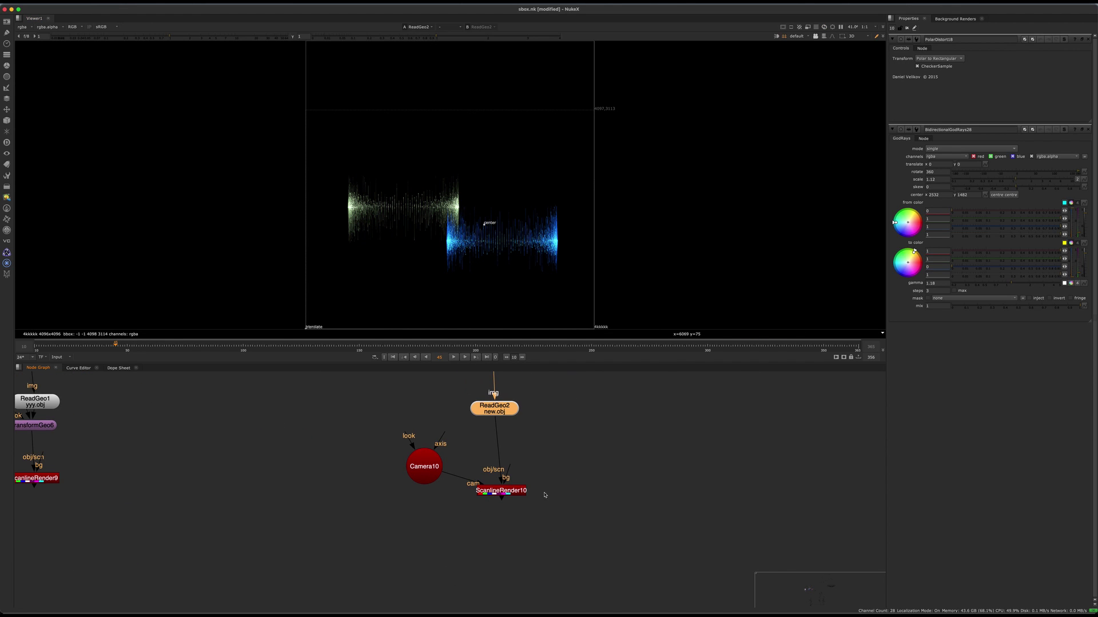
key(1)
click(542, 495)
middle_drag(574, 266, 471, 269)
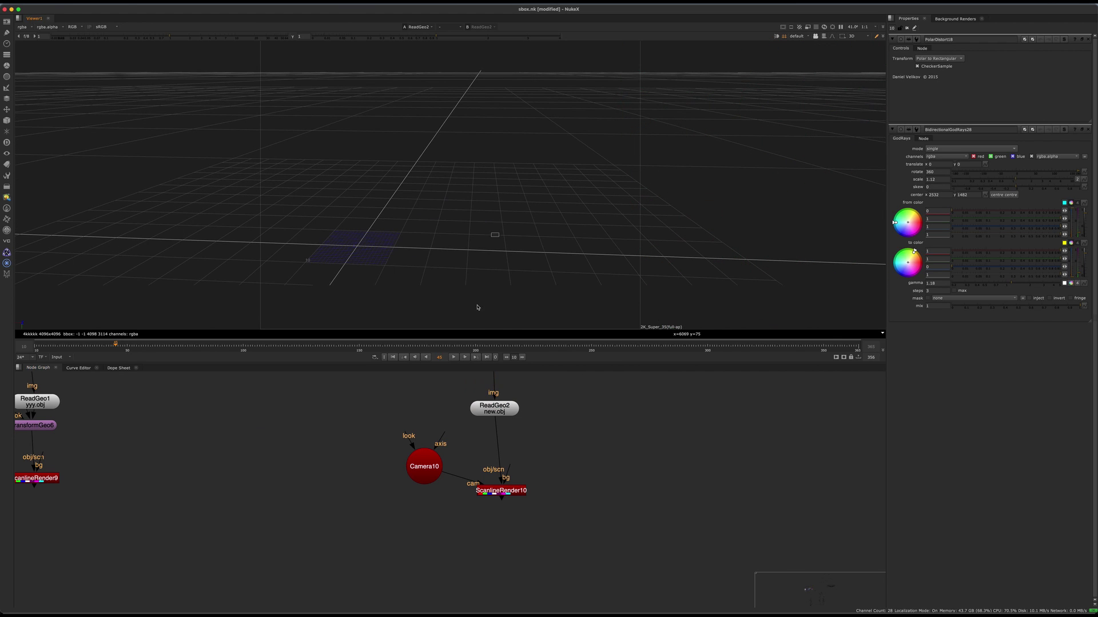
Display the FrameHold13 result at the end of the Read170 branch.
scroll(378, 505, down, 8)
key(space)
scroll(337, 445, up, 8)
drag(430, 505, 316, 566)
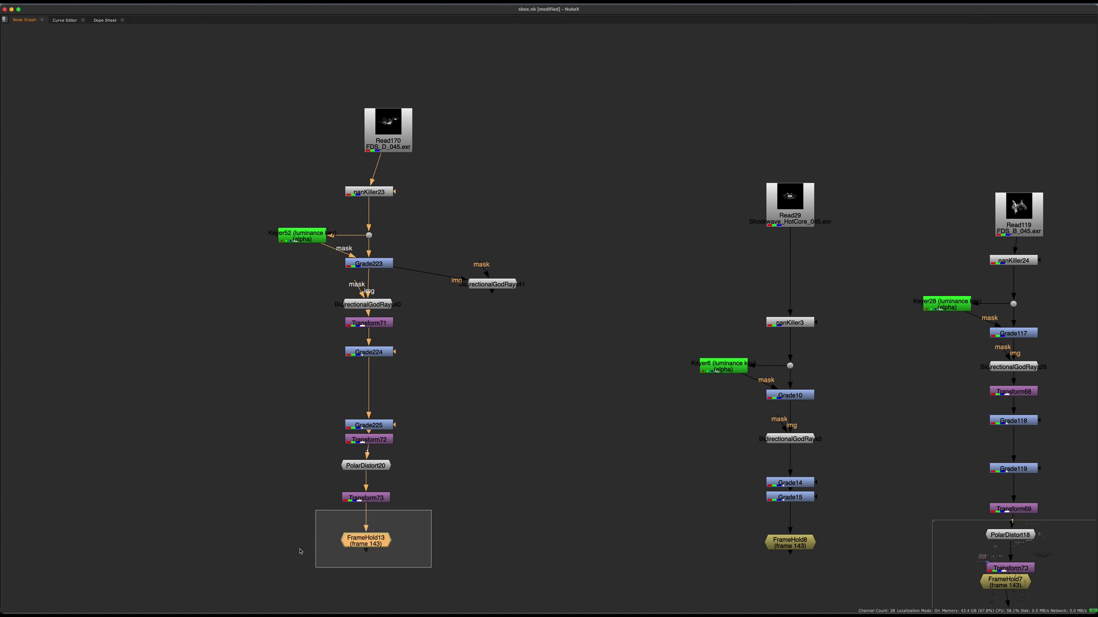
key(space)
key(1)
scroll(478, 450, down, 7)
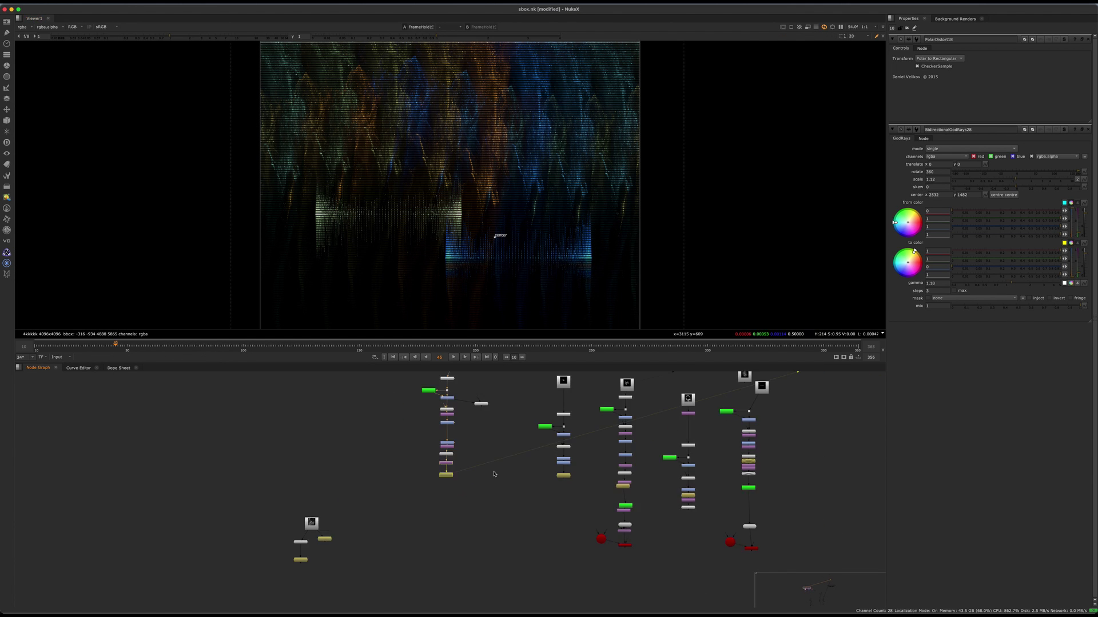
Close the PolarDistort18 and BidirectionalGodRays28 properties.
middle_drag(495, 474, 481, 561)
click(1088, 39)
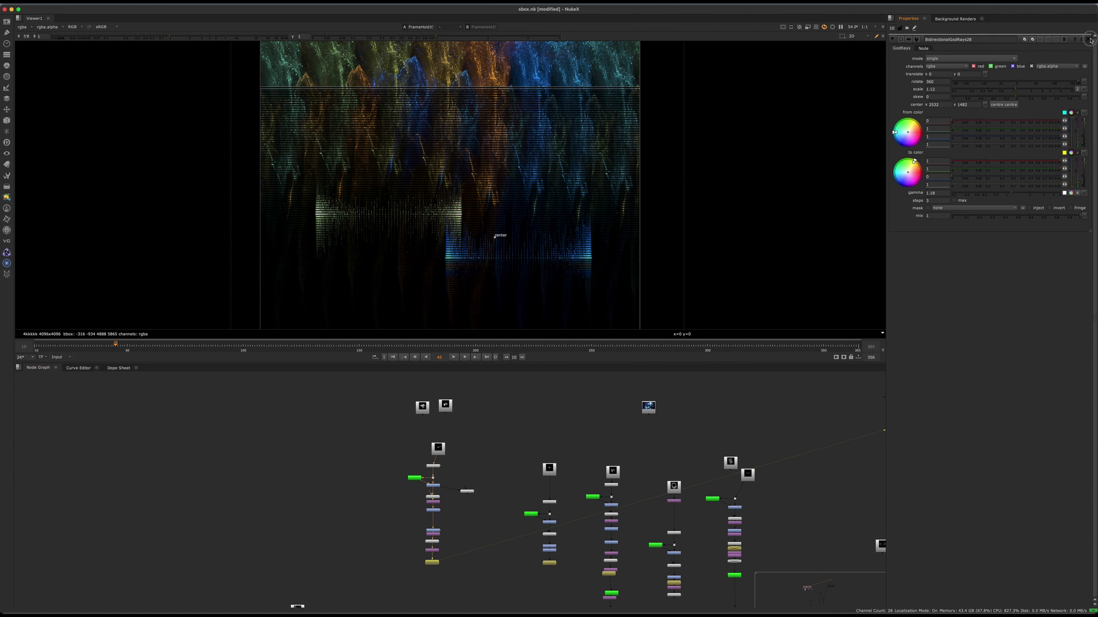
click(1088, 39)
Display the Read170 source element in the viewer and scrub to frame 86.
scroll(445, 463, up, 5)
click(428, 425)
key(1)
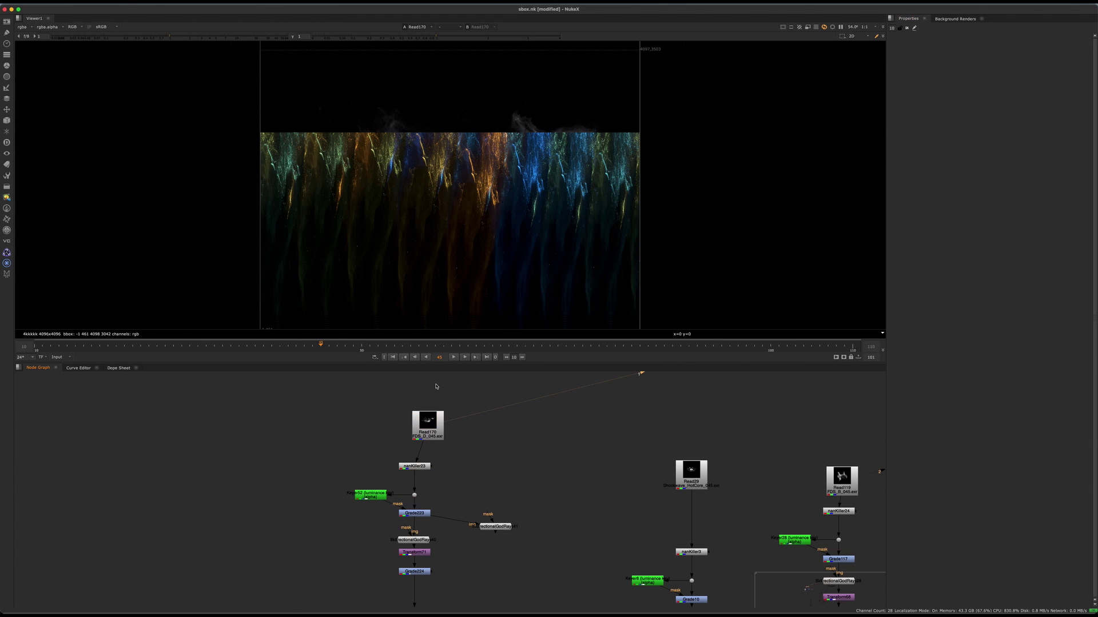
drag(331, 346, 656, 327)
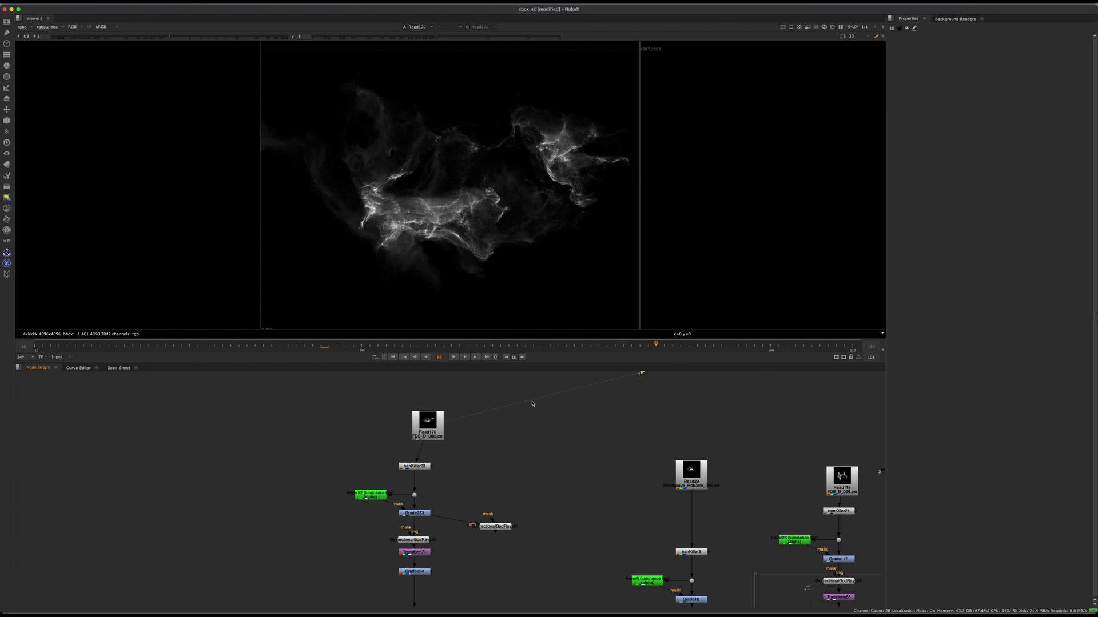
Follow the Read170 branch through BidirectionalGodRays40 and display the Grade224 result in the viewer.
middle_drag(515, 419, 594, 320)
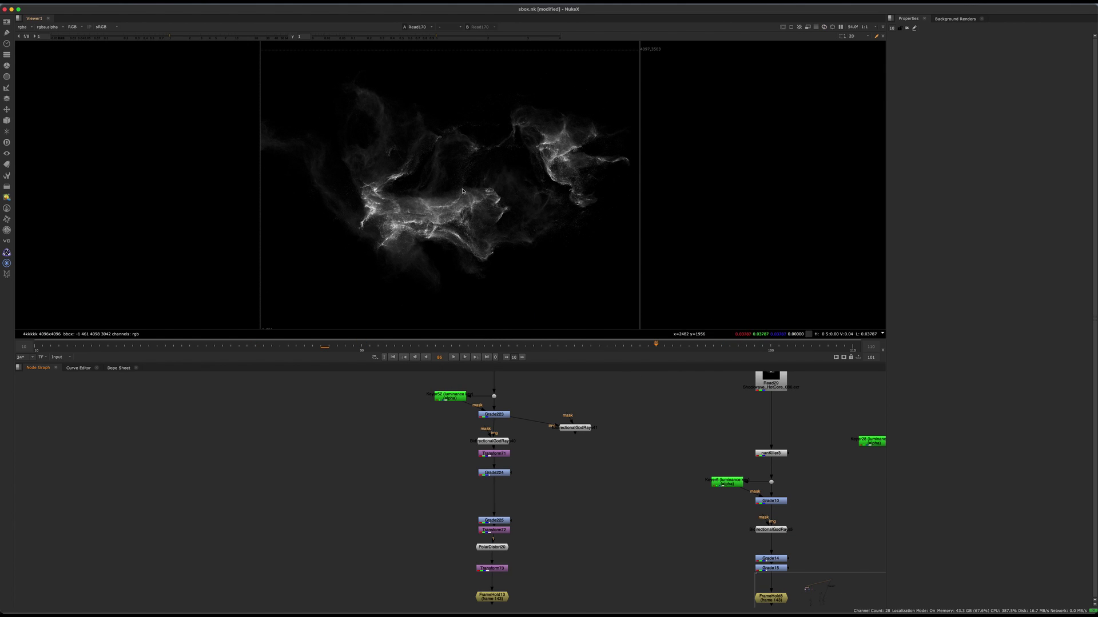
scroll(490, 399, up, 3)
click(443, 446)
key(1)
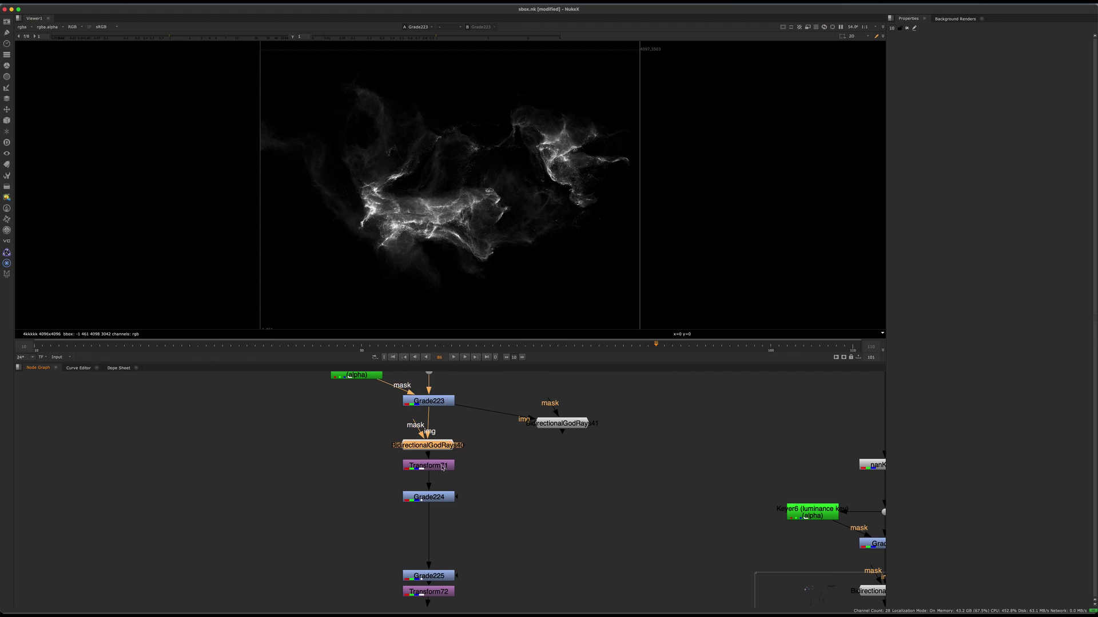
click(482, 524)
middle_drag(482, 524, 448, 460)
middle_drag(462, 500, 468, 534)
click(411, 465)
key(1)
click(452, 447)
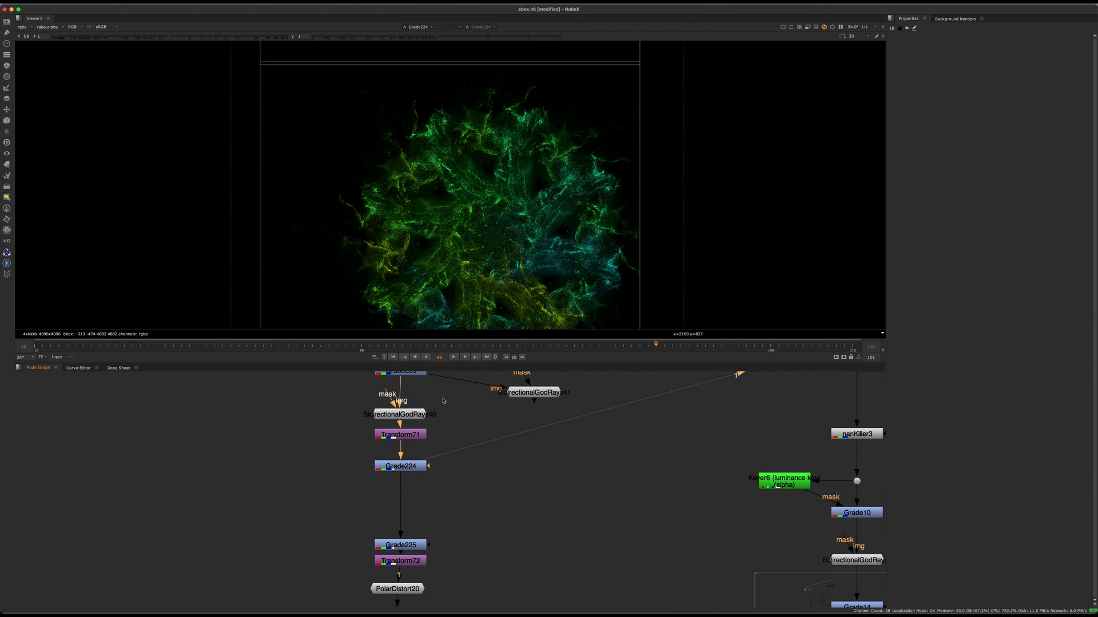
Display the PolarDistort20 result in the viewer and examine it at different frames.
middle_drag(441, 592, 490, 451)
drag(487, 439, 433, 489)
drag(546, 432, 408, 474)
key(1)
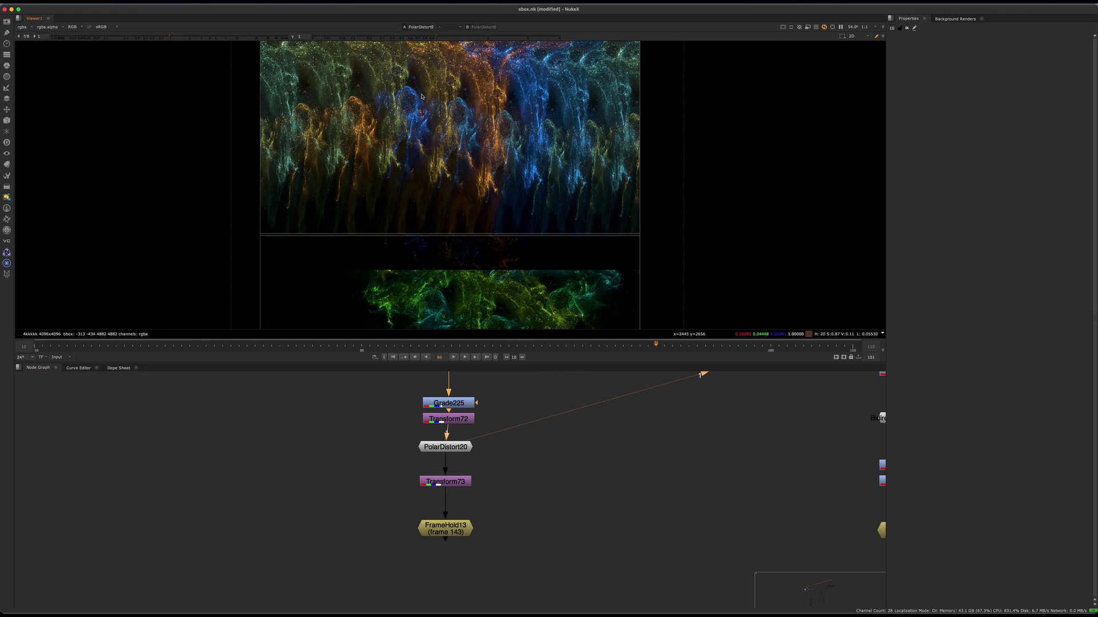
click(261, 350)
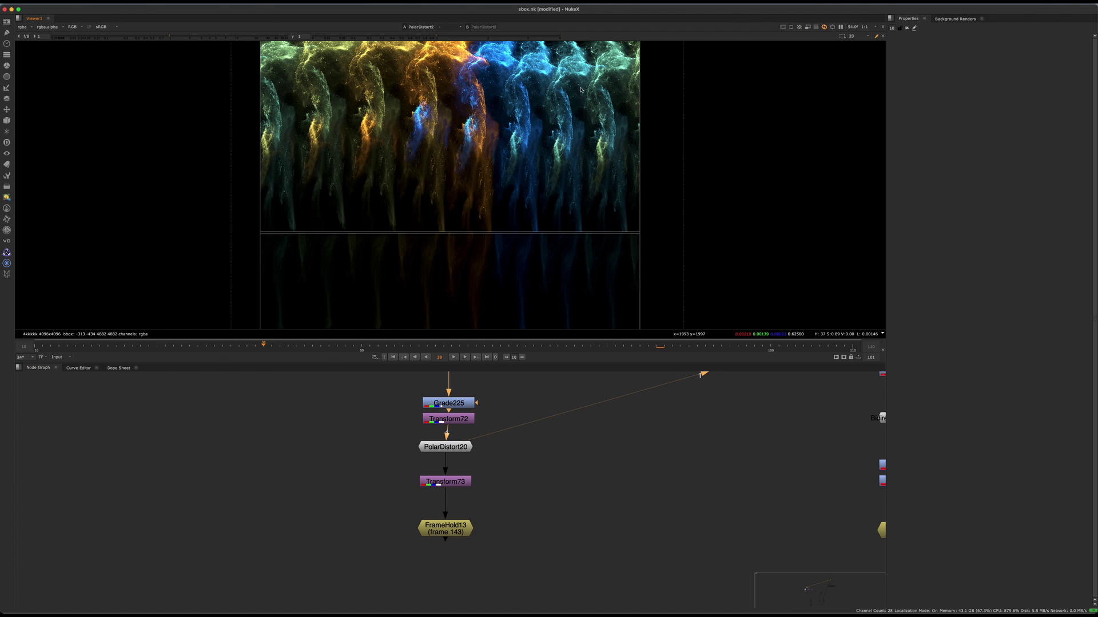
click(656, 347)
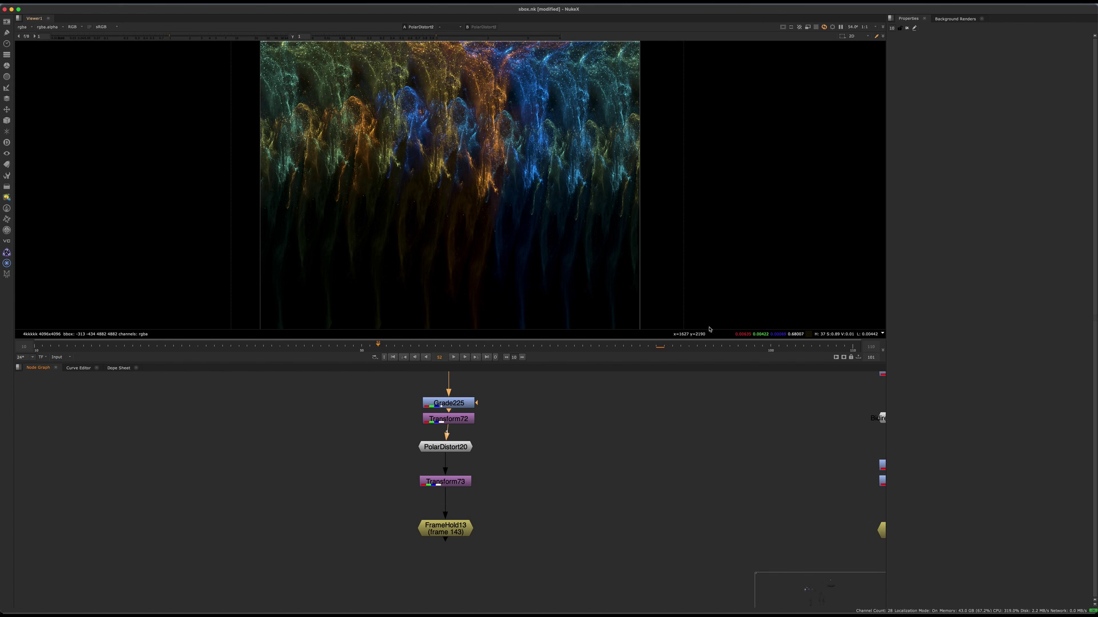
click(657, 347)
Display the Read79 source element from the Weird Lens Stuff group and scrub through its frames.
key(space)
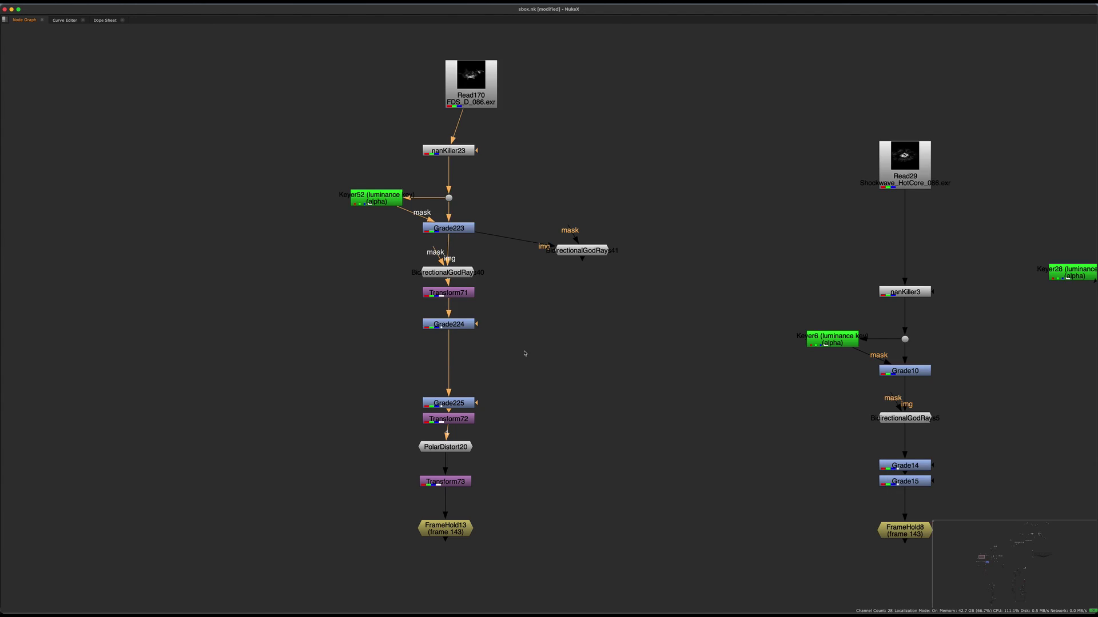
scroll(535, 368, down, 5)
scroll(504, 397, up, 5)
middle_drag(504, 396, 379, 308)
drag(642, 193, 534, 250)
middle_drag(547, 283, 483, 450)
key(space)
key(1)
click(483, 449)
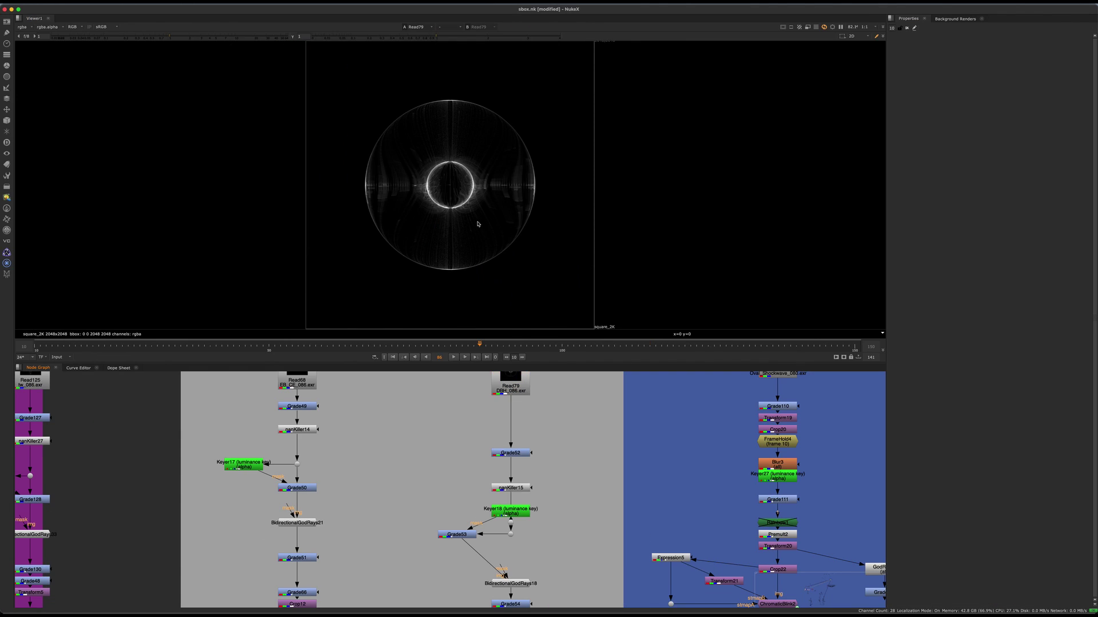
key(l)
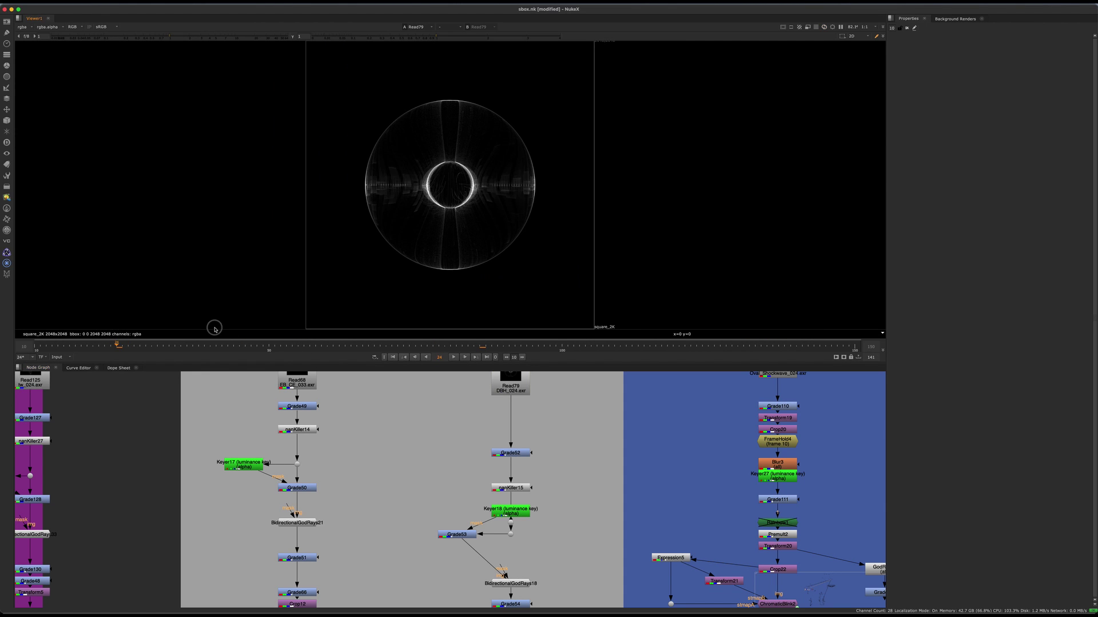
mouse_move(272, 344)
mouse_down()
mouse_move(257, 344)
mouse_move(287, 344)
mouse_up()
Display the Grade54 result below BidirectionalGodRays18 and examine the coloured rings up close.
drag(463, 446, 594, 492)
middle_drag(552, 564, 457, 469)
click(418, 508)
key(1)
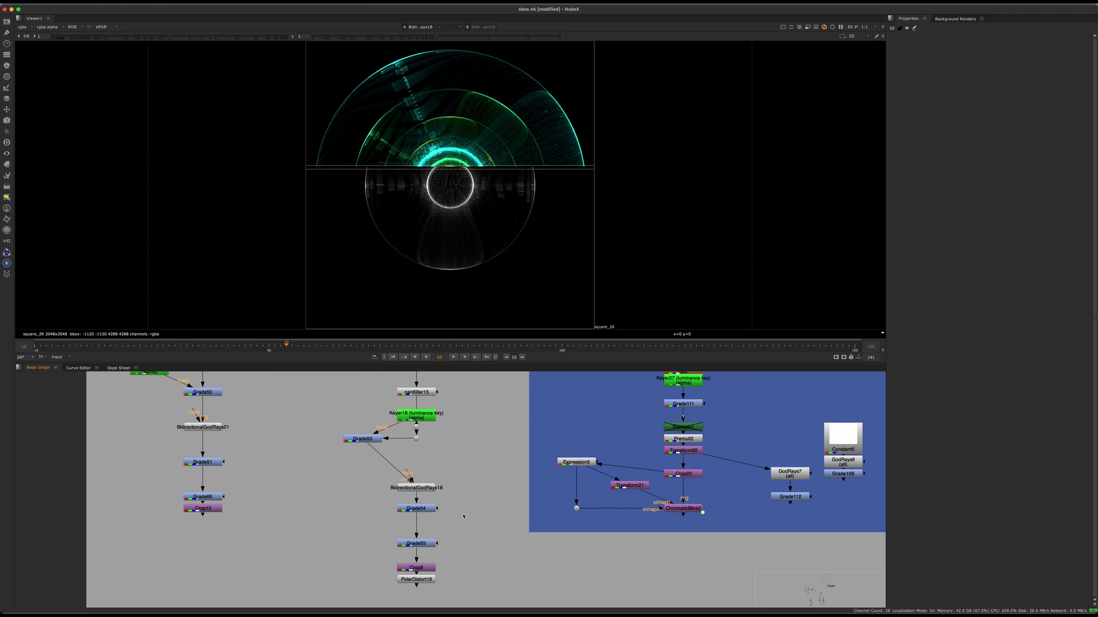
scroll(467, 212, up, 2)
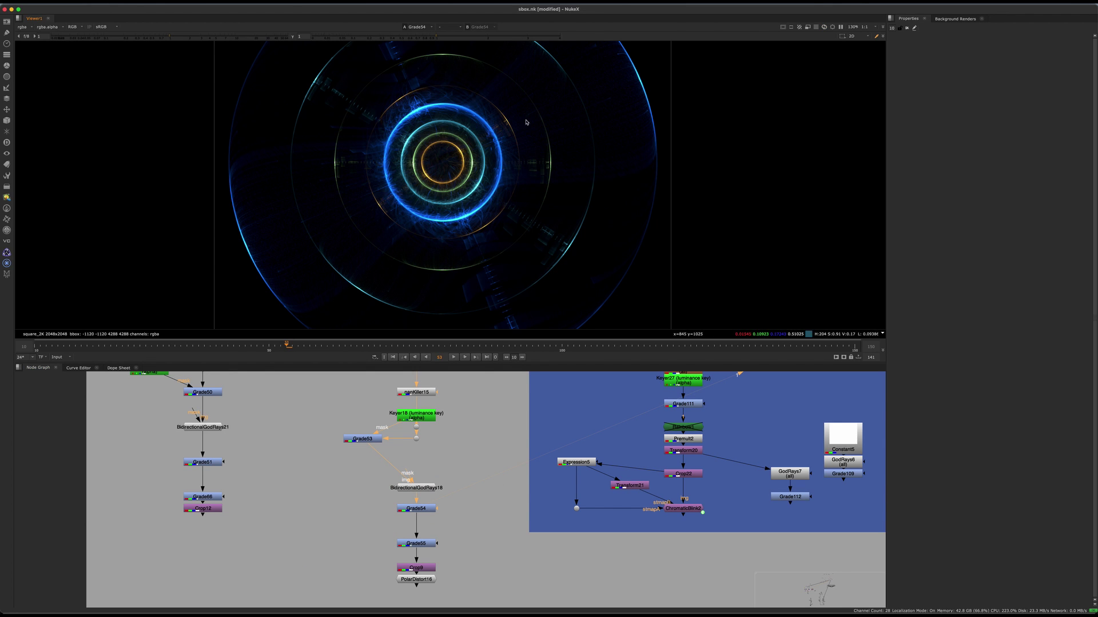
middle_drag(480, 161, 502, 182)
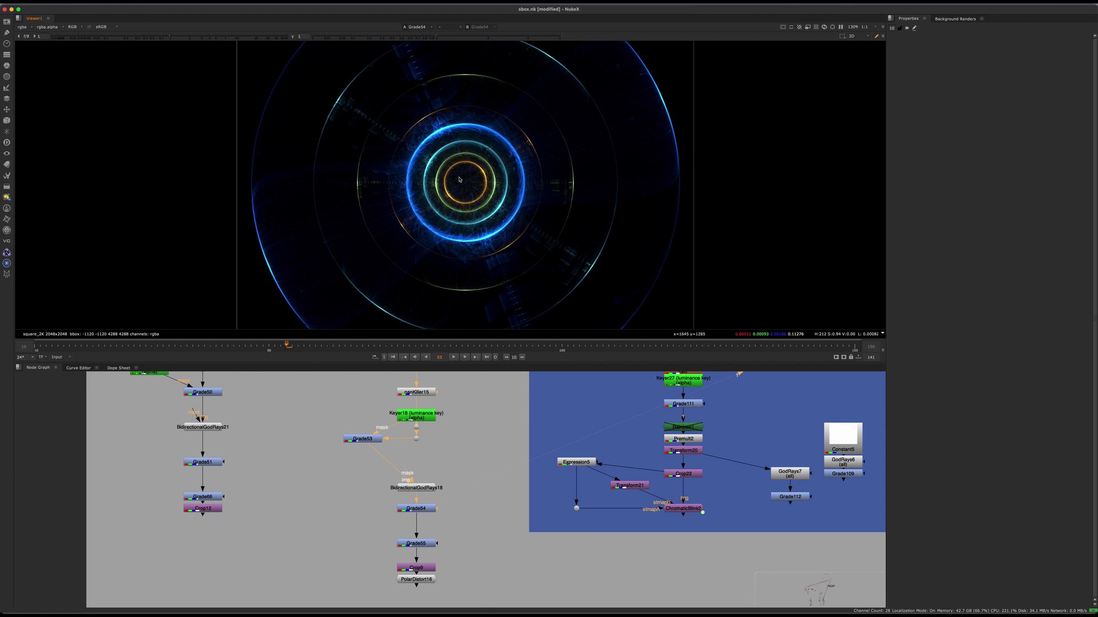
Display PolarDistort16 in the viewer, fit the image, and examine the distorted result at different frames.
middle_drag(474, 547, 500, 480)
scroll(451, 511, up, 3)
click(451, 513)
key(1)
click(542, 230)
key(f)
drag(230, 54, 649, 324)
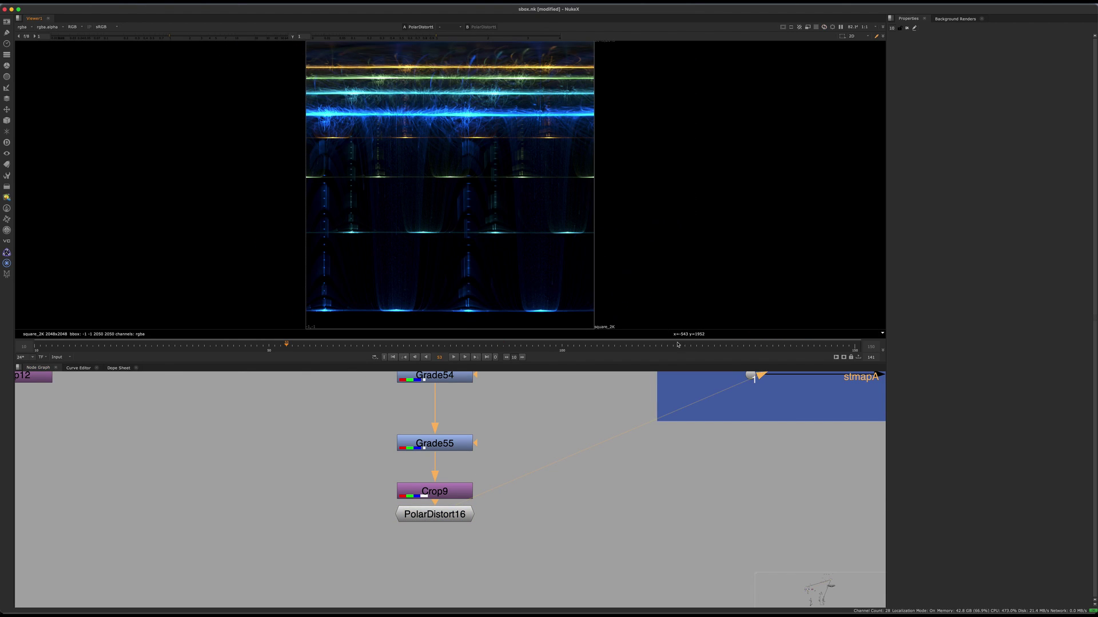
drag(300, 347, 97, 333)
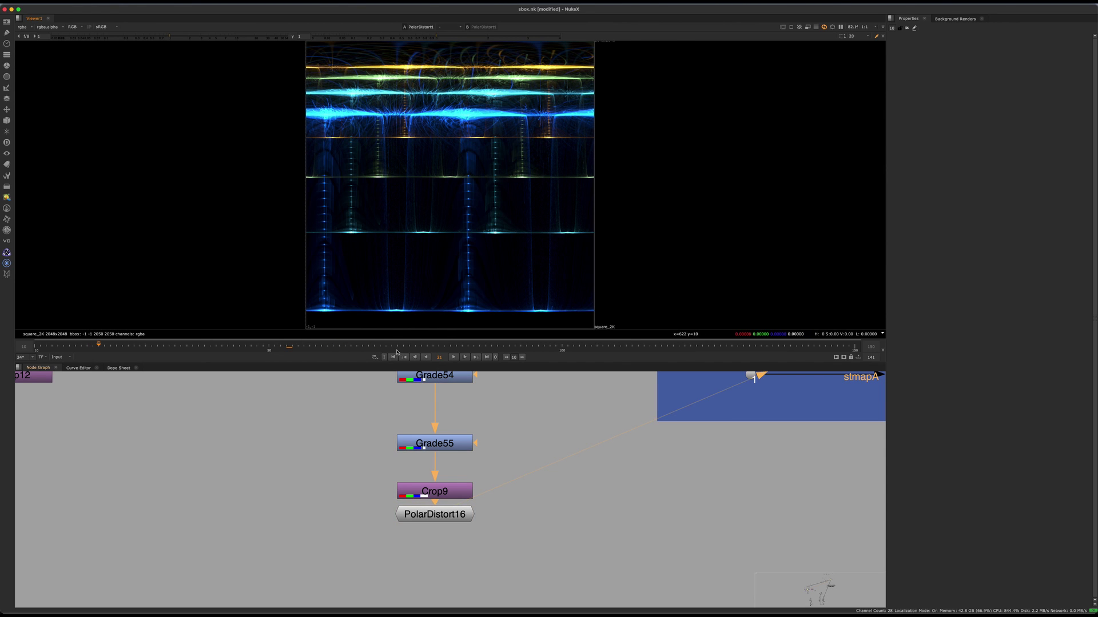
click(442, 345)
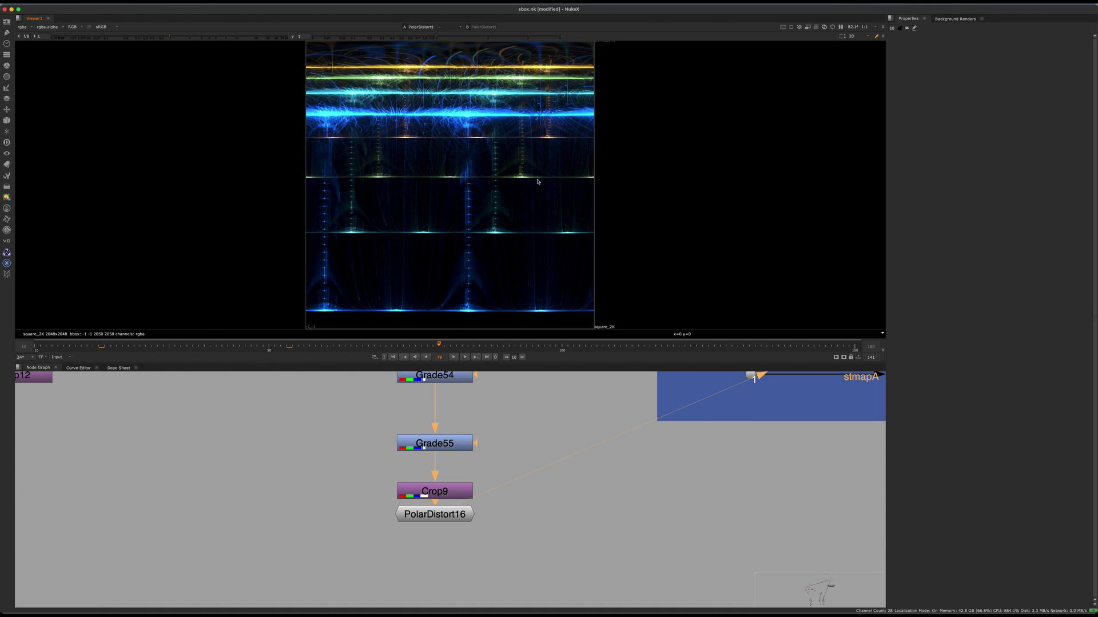
Display the merged result of the Tesseract group in the viewer.
scroll(578, 418, down, 4)
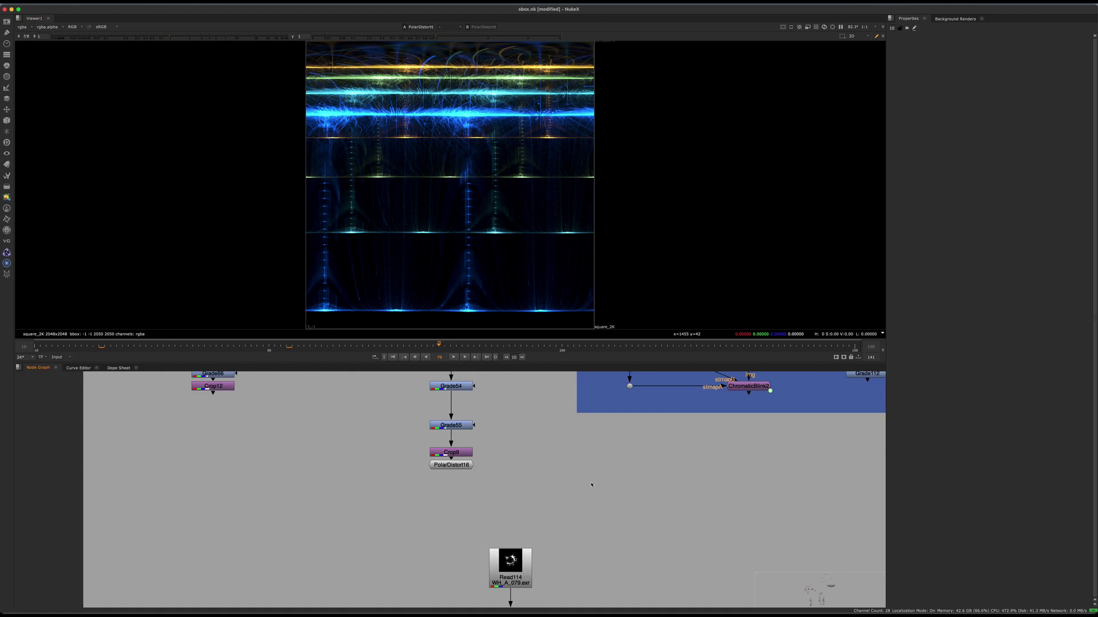
key(space)
scroll(577, 392, down, 6)
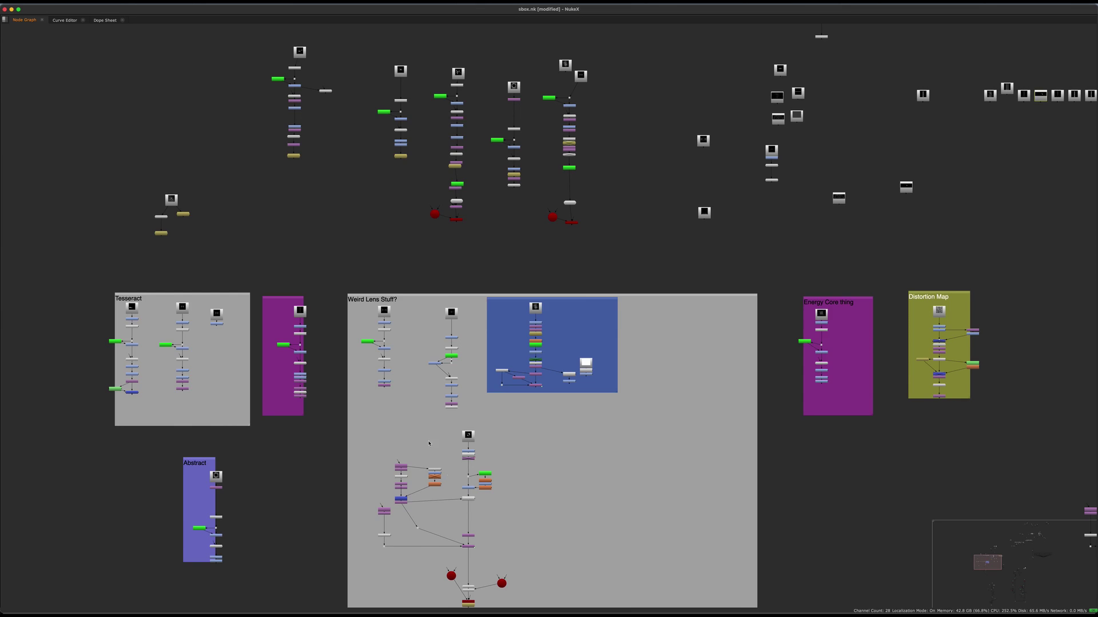
middle_drag(428, 443, 705, 375)
scroll(458, 320, up, 1)
scroll(459, 322, up, 2)
key(space)
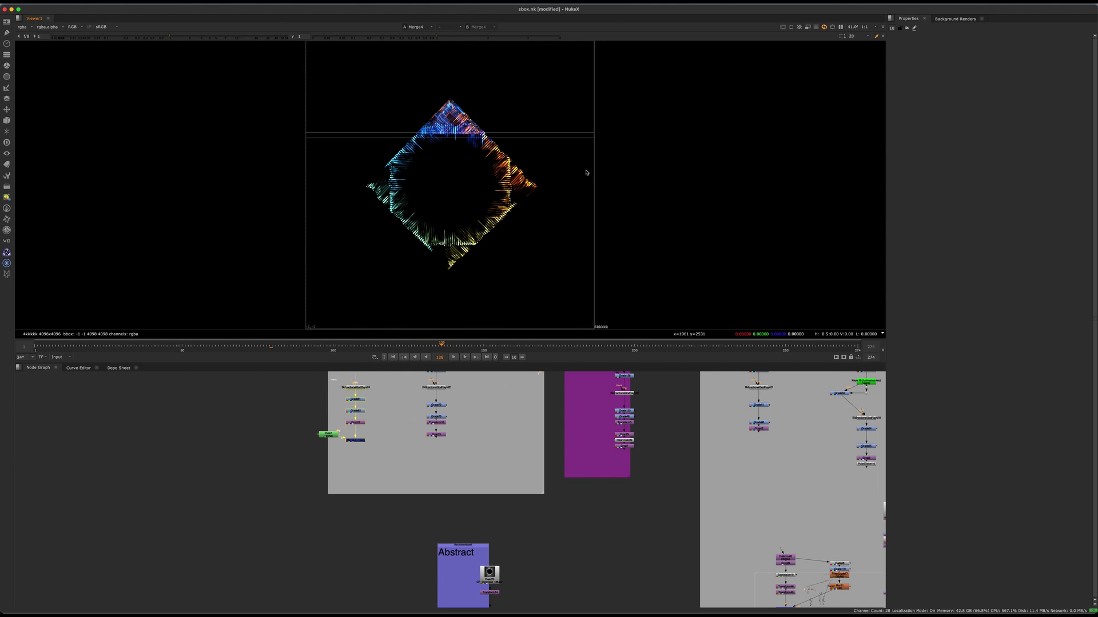
Look over the remaining node groups in the graph, including Weird Lens Stuff and Energy Core thing.
middle_drag(529, 486, 289, 417)
drag(416, 496, 425, 501)
key(space)
middle_drag(535, 496, 450, 277)
scroll(450, 277, down, 5)
middle_drag(712, 263, 521, 249)
middle_drag(465, 457, 574, 390)
middle_drag(709, 129, 621, 261)
scroll(620, 261, up, 5)
middle_drag(642, 322, 909, 294)
scroll(910, 293, down, 5)
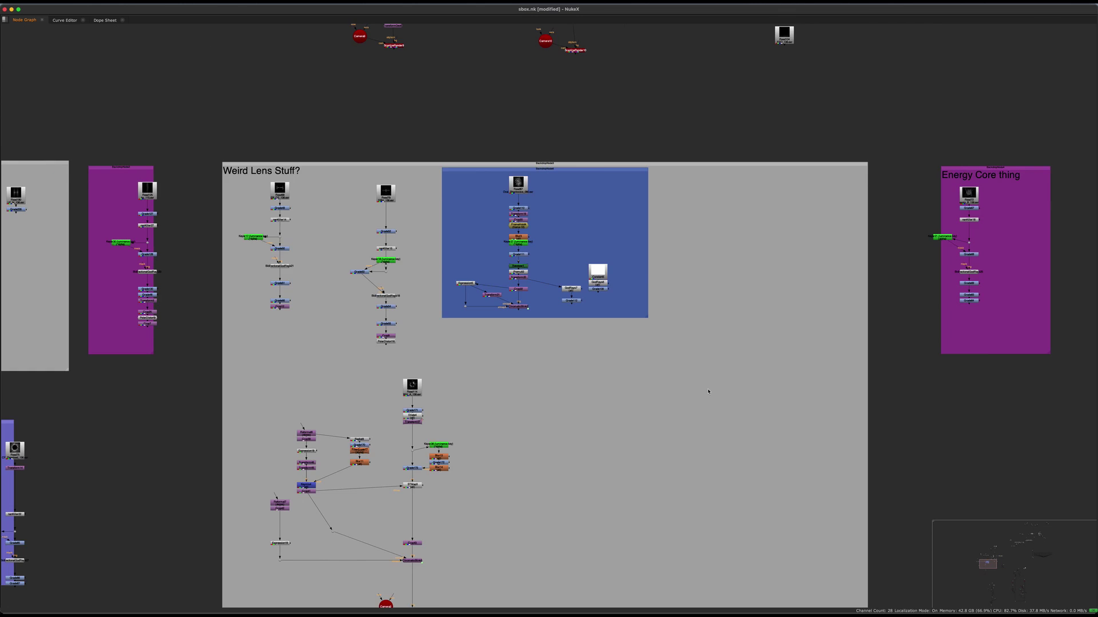
key(space)
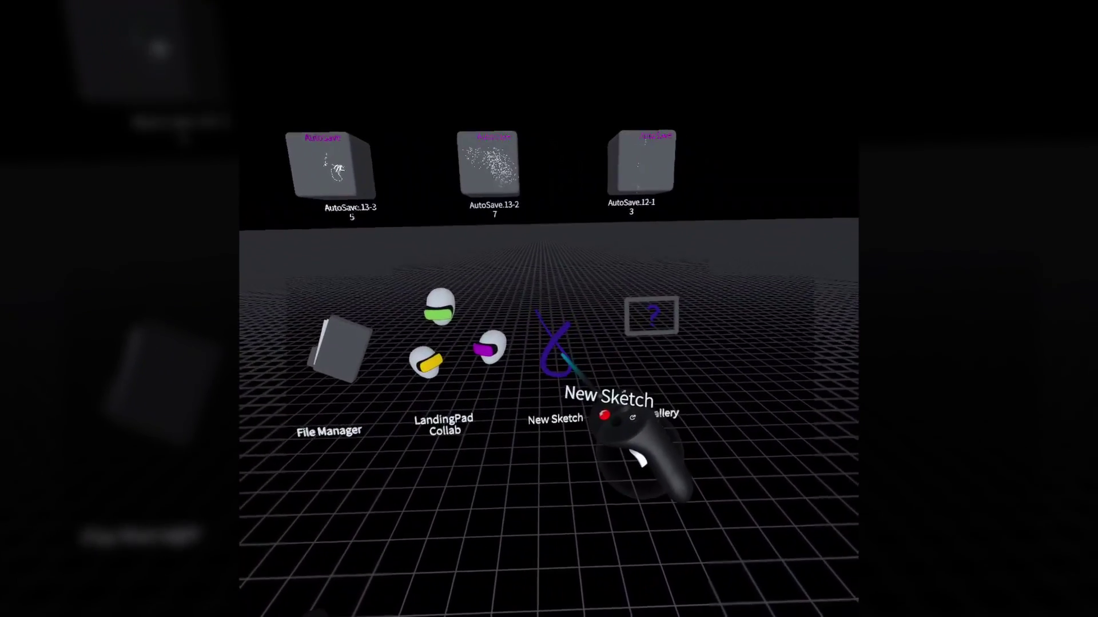
Start a new sketch and draw a wavy freehand tube through open space with the Stroke tool.
click(557, 366)
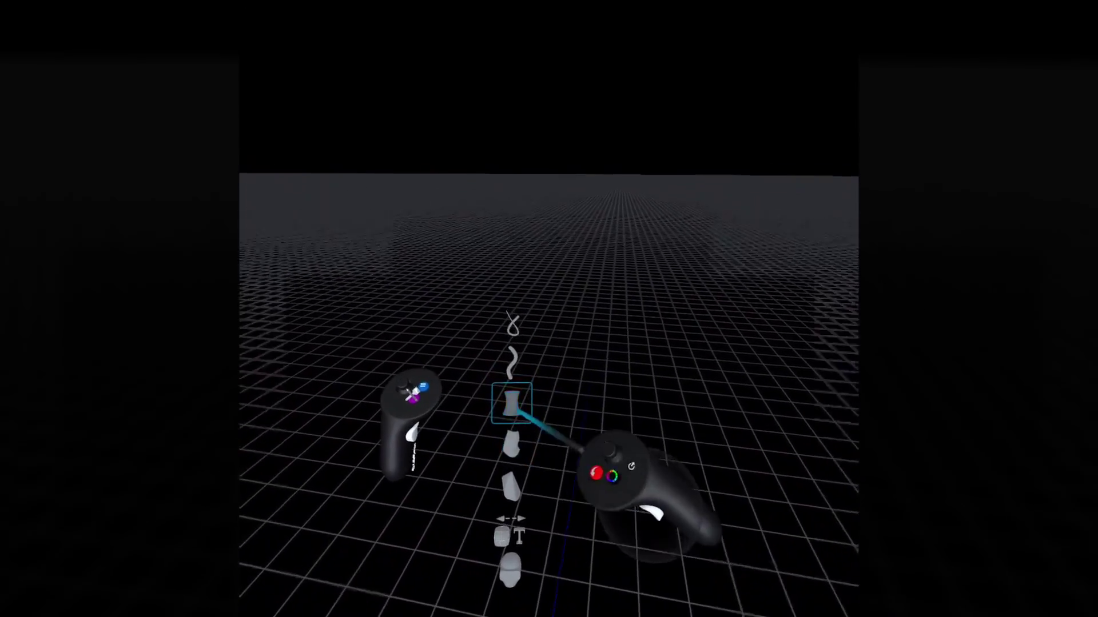
click(523, 493)
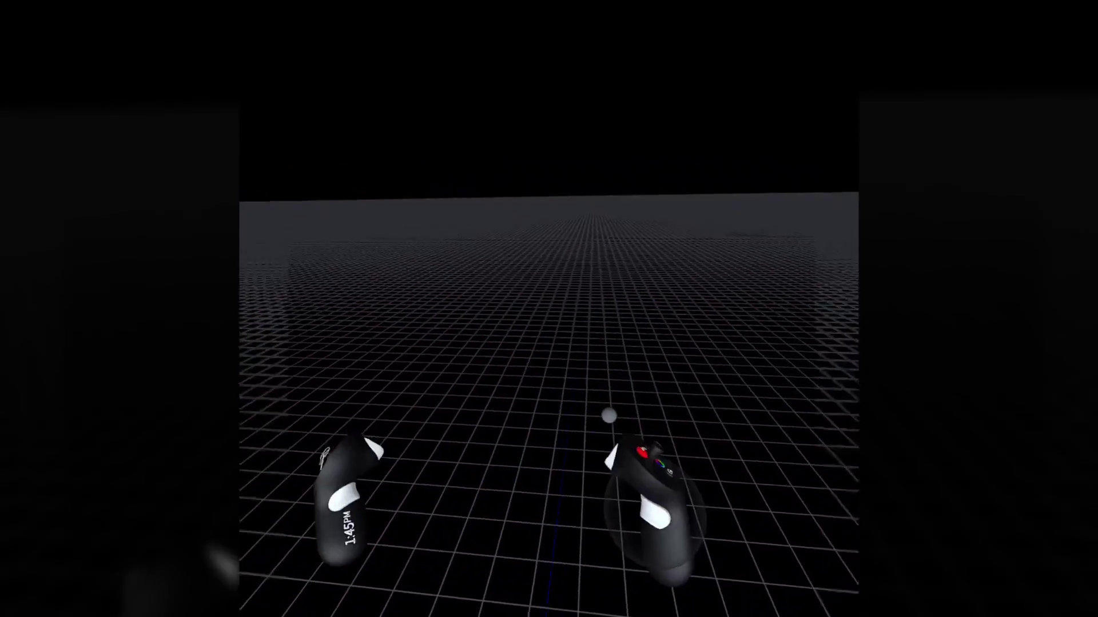
click(493, 387)
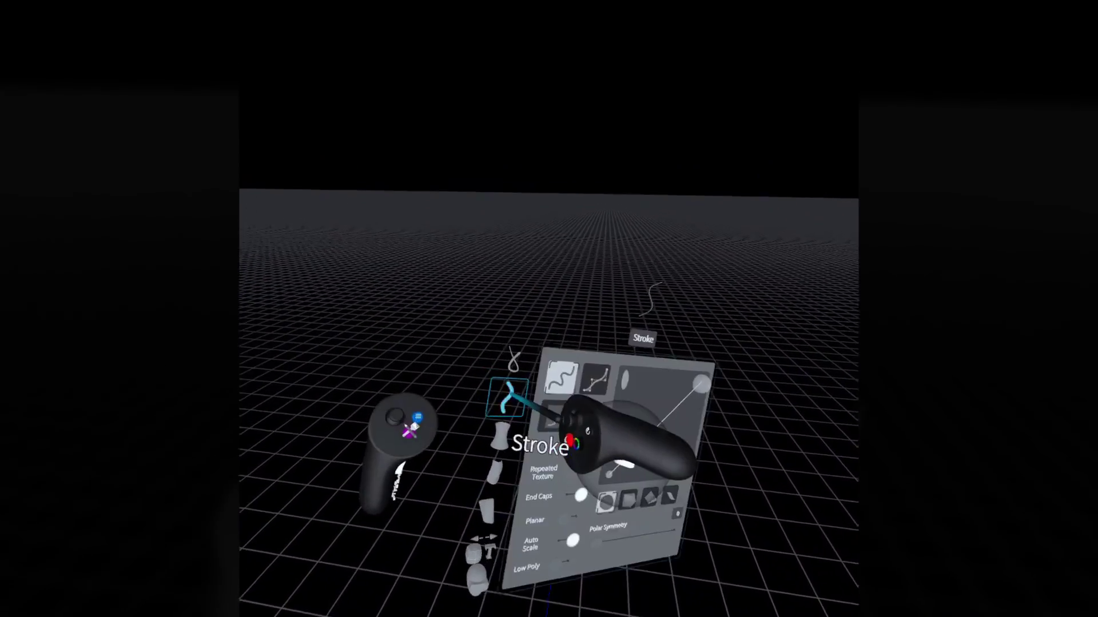
drag(611, 286, 753, 331)
mouse_move(583, 328)
mouse_down()
mouse_move(560, 366)
mouse_move(559, 327)
mouse_move(573, 343)
mouse_move(600, 461)
mouse_up()
mouse_move(539, 380)
mouse_down()
mouse_move(507, 269)
mouse_move(710, 319)
mouse_move(498, 311)
mouse_move(601, 358)
mouse_up()
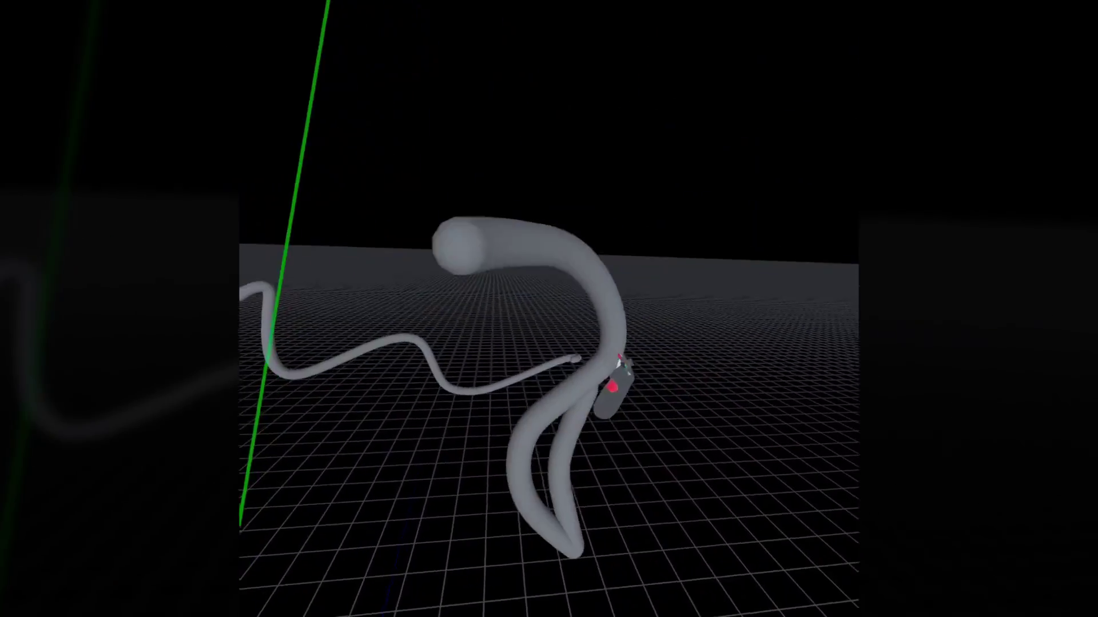
key(ctrl+z)
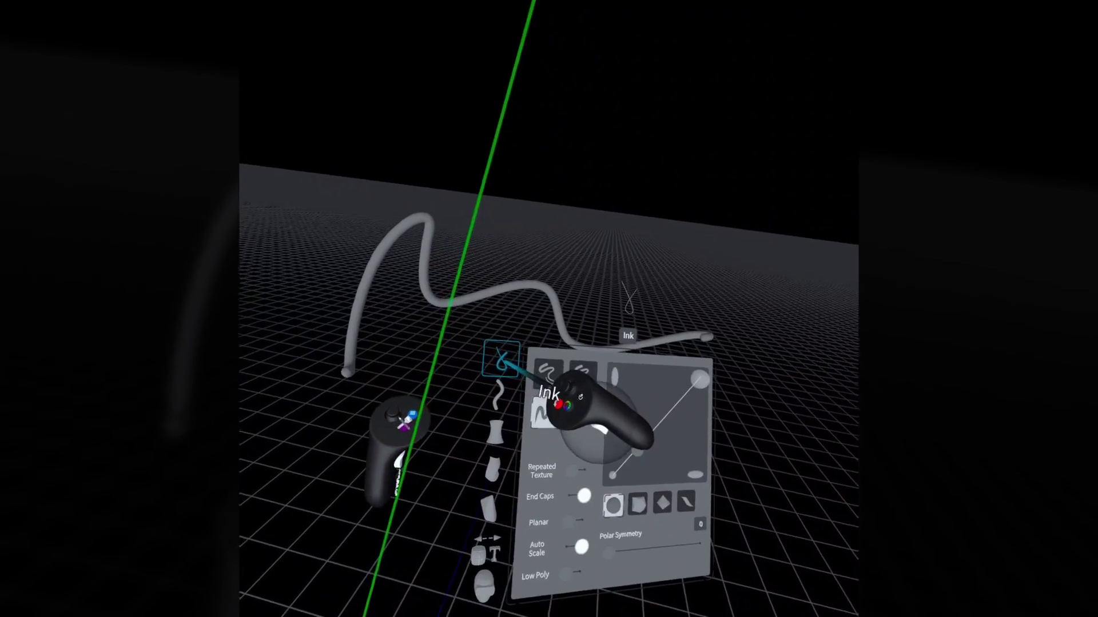
Try a freehand line beside the tube with the Ink tool and undo it.
click(504, 354)
mouse_move(509, 386)
mouse_down()
mouse_move(526, 394)
mouse_move(718, 346)
mouse_move(366, 486)
mouse_move(598, 378)
mouse_up()
key(ctrl+z)
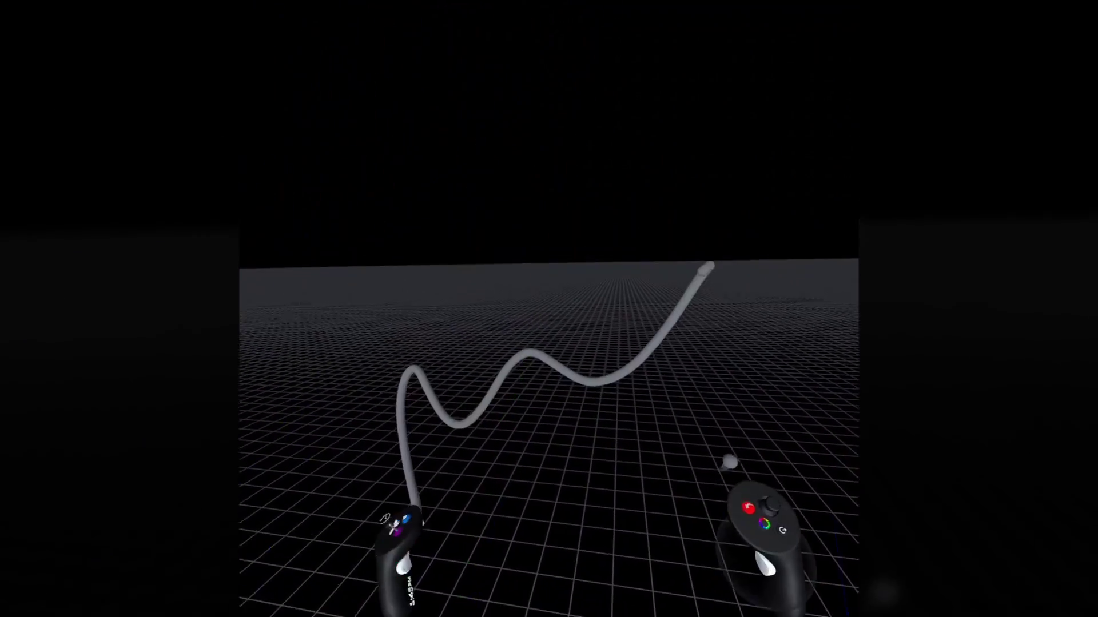
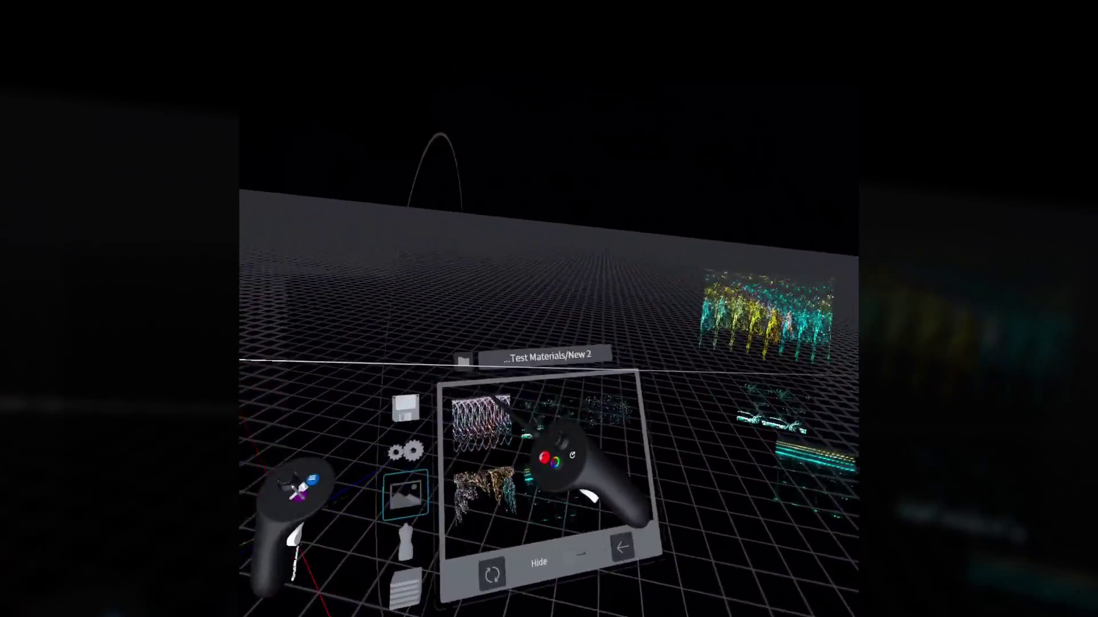
Pick a colour for the sketch material from the colour sphere.
click(435, 356)
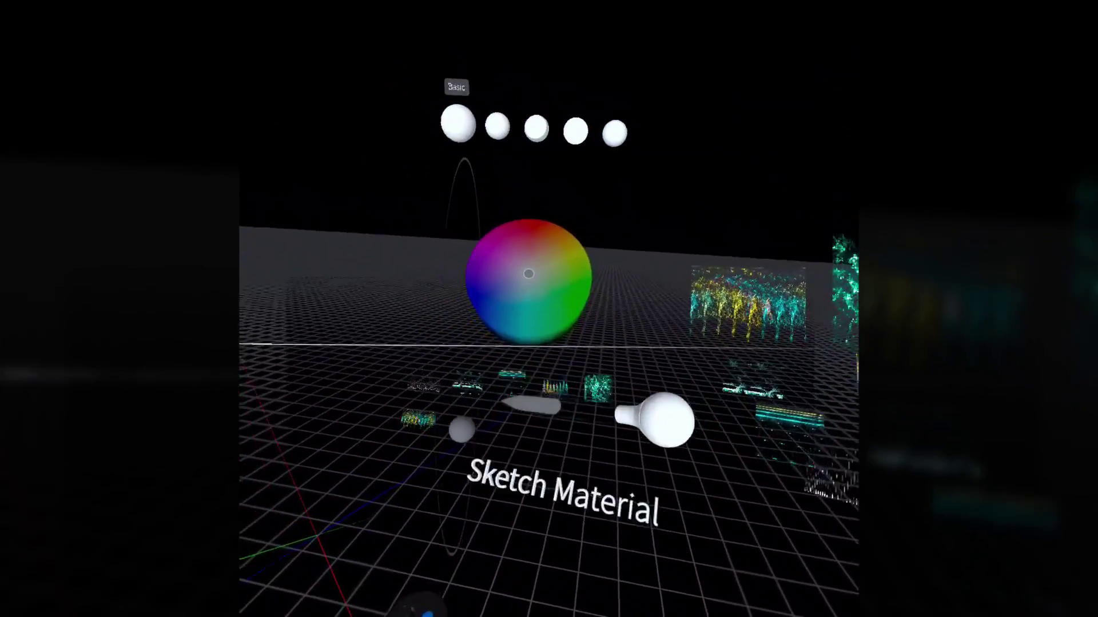
click(522, 305)
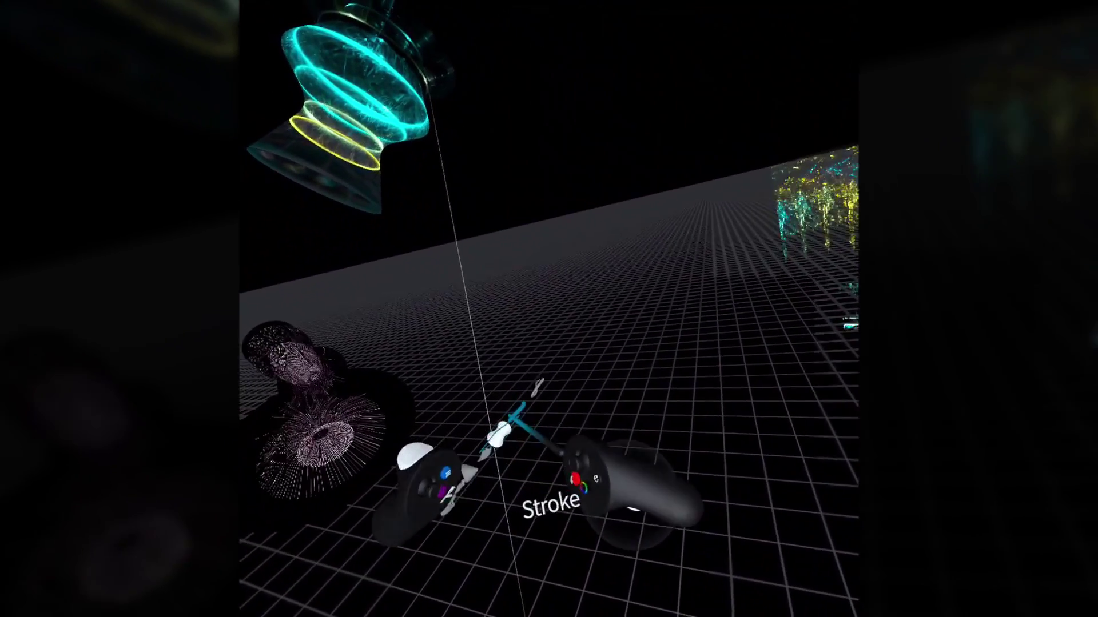
Turn on polar symmetry for the Stroke tool and draw a stroke repeated around the axis.
click(521, 412)
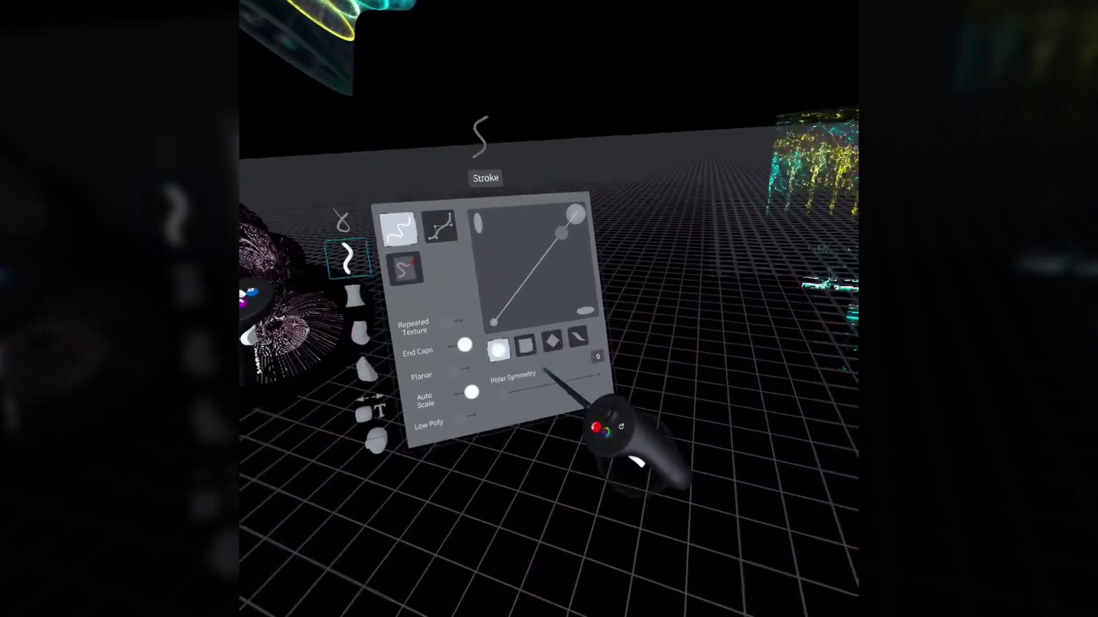
drag(573, 438, 604, 533)
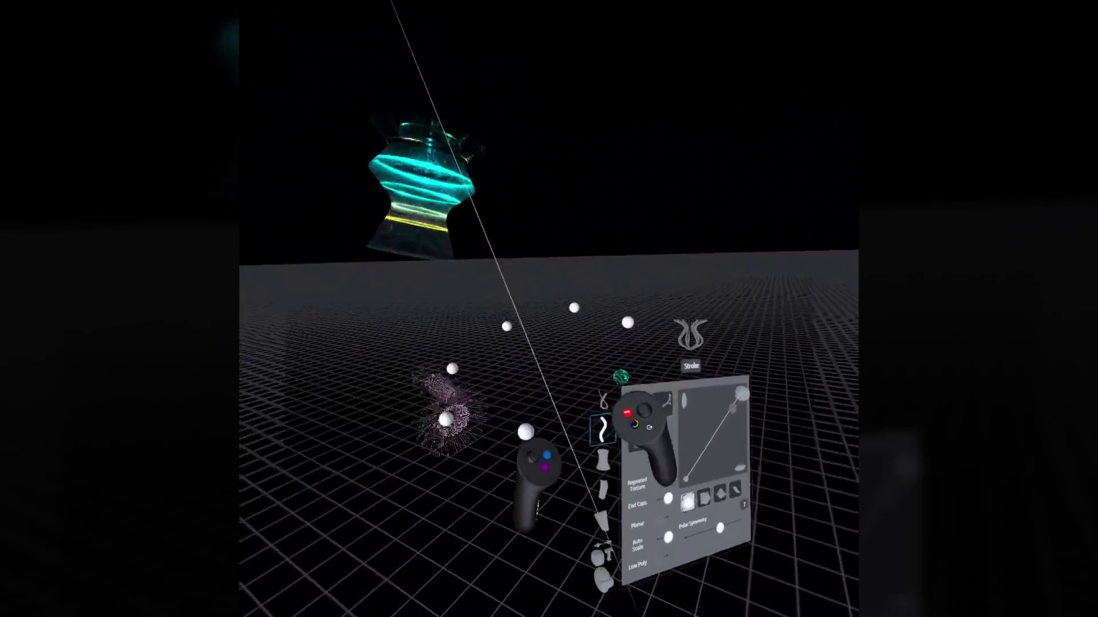
mouse_move(571, 397)
mouse_down()
mouse_move(564, 382)
mouse_move(731, 343)
mouse_move(539, 306)
mouse_move(796, 277)
mouse_up()
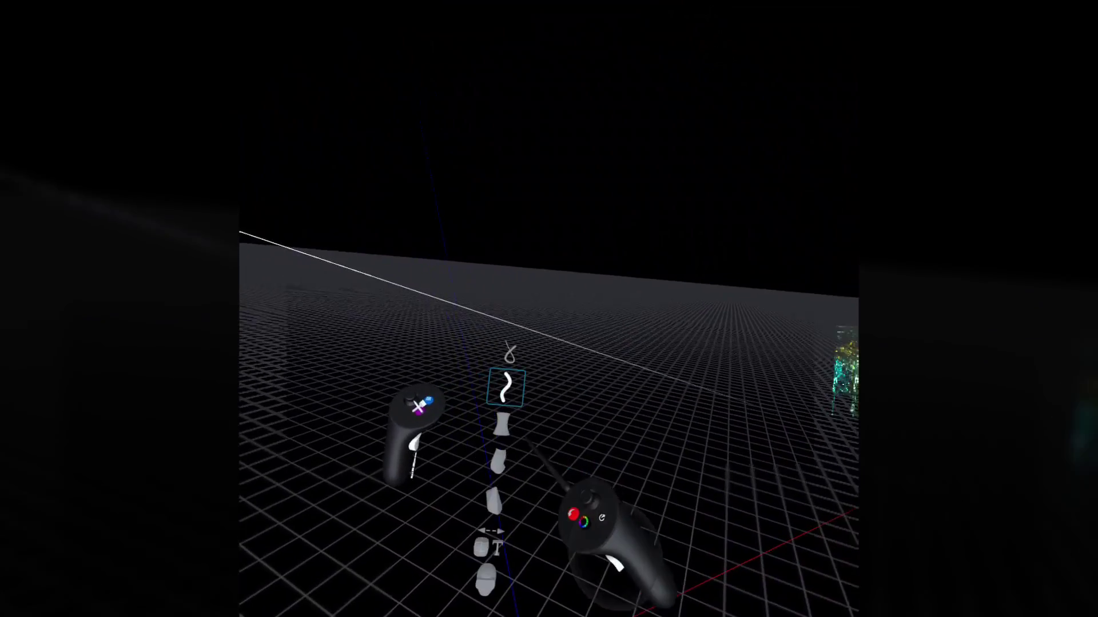
Switch to the Ribbon tool and start a ribbon with the cyan textured material.
click(498, 461)
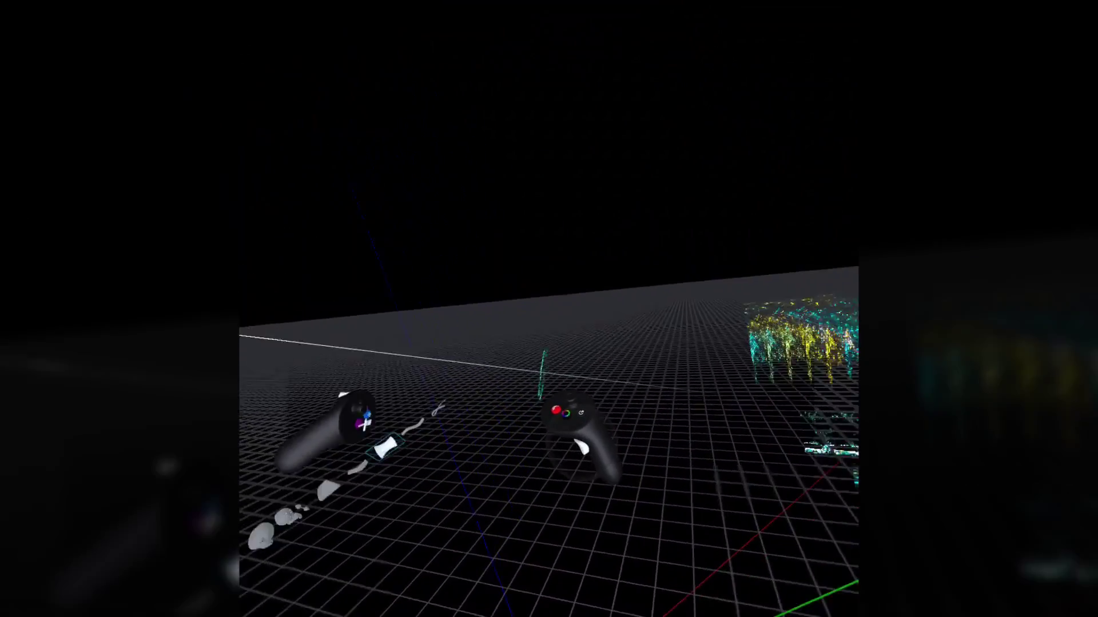
click(583, 419)
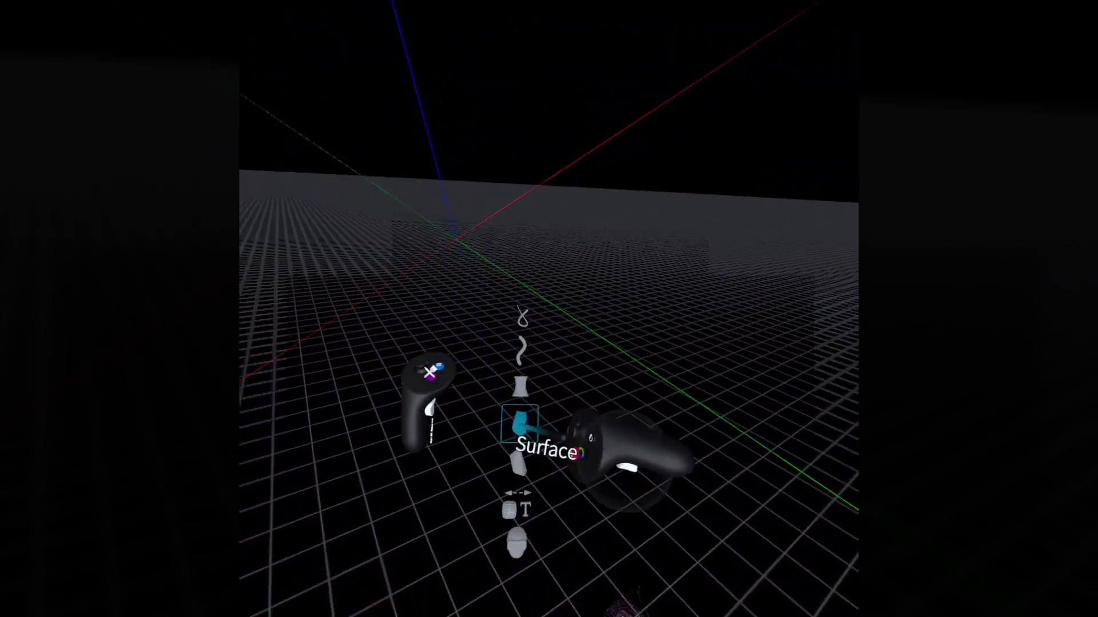
Switch back to the Stroke tool, set its polar symmetry to 6, and draw a symmetrical stroke.
click(498, 309)
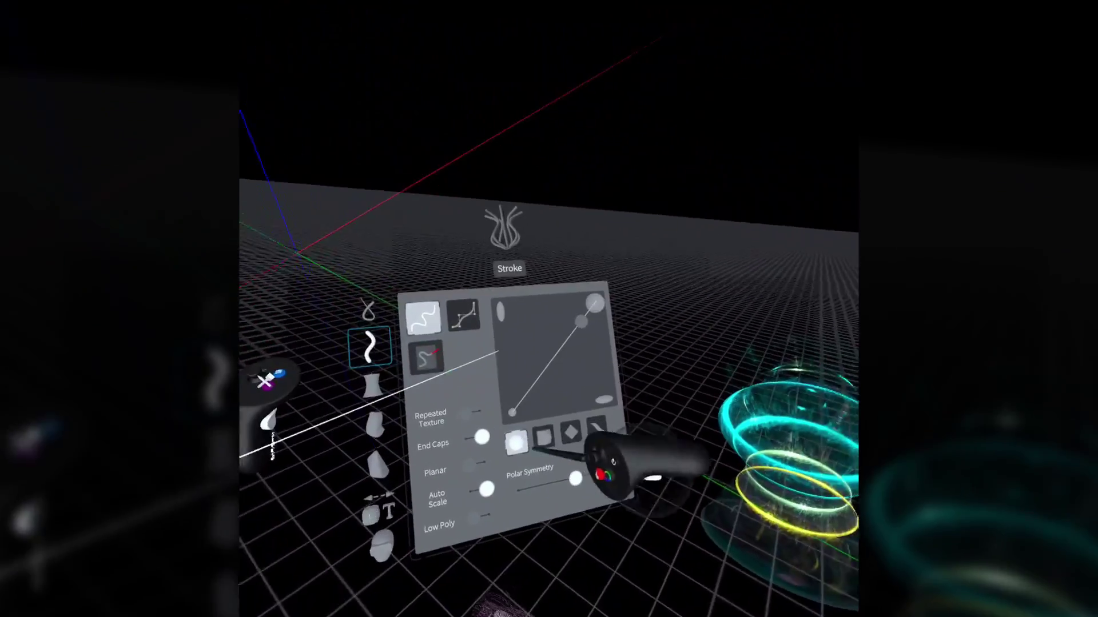
mouse_move(548, 465)
mouse_down()
mouse_move(610, 480)
mouse_move(637, 529)
mouse_up()
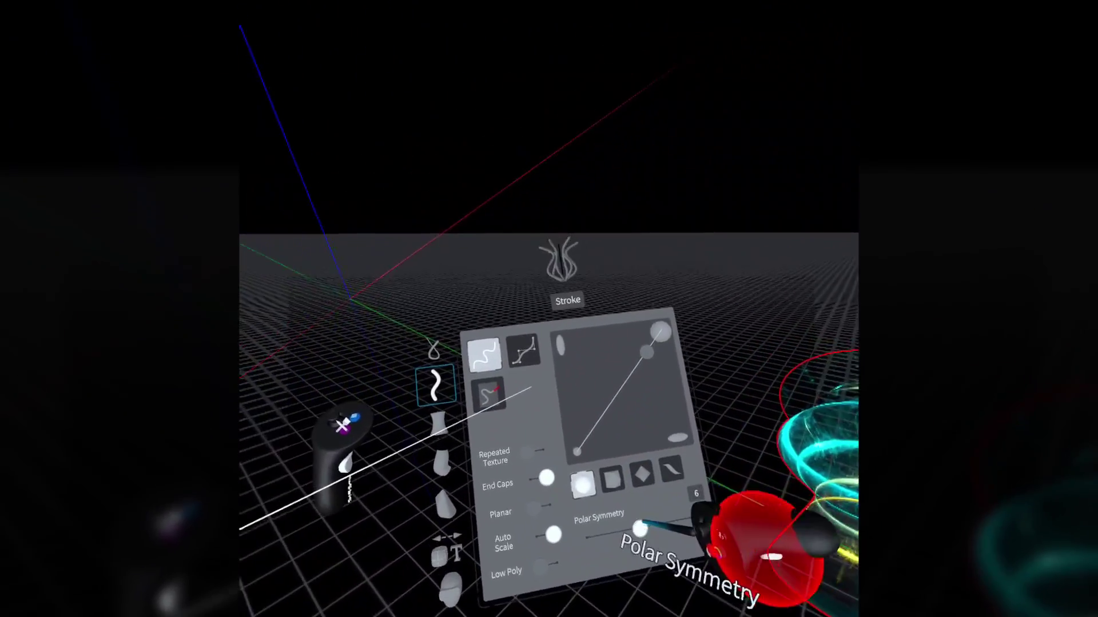
mouse_move(544, 463)
mouse_down()
mouse_move(637, 321)
mouse_move(728, 286)
mouse_move(497, 475)
mouse_move(541, 585)
mouse_move(633, 211)
mouse_move(504, 607)
mouse_up()
mouse_move(558, 588)
middle_down()
mouse_move(568, 527)
mouse_move(598, 554)
mouse_move(660, 529)
mouse_move(600, 458)
mouse_move(561, 448)
mouse_move(637, 498)
middle_up()
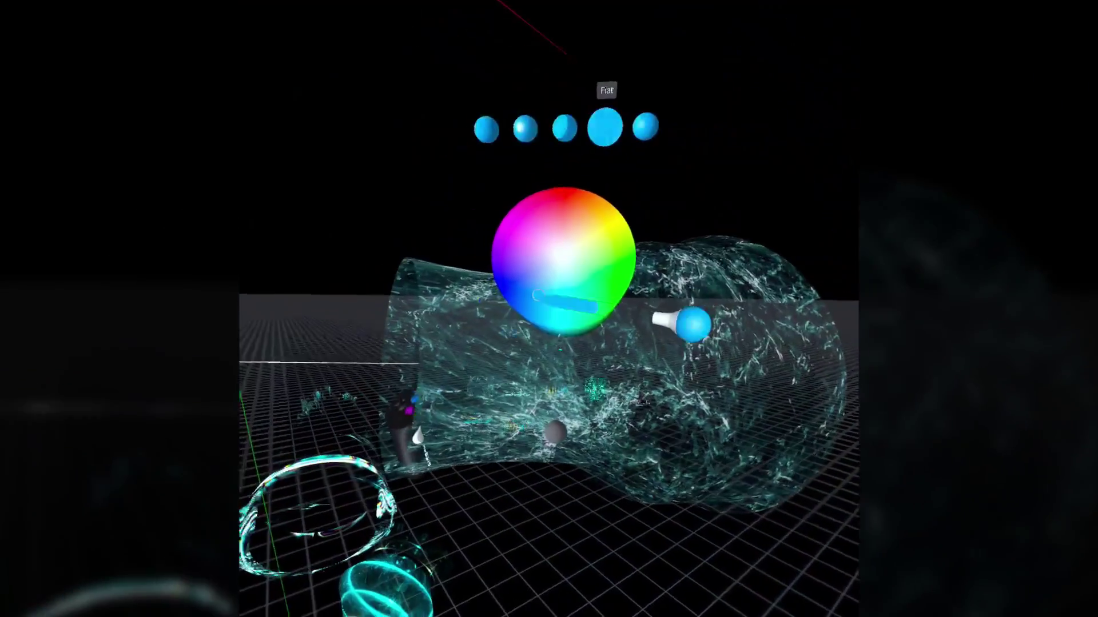
Set the colour of the Flat material to white and return to the Stroke tool.
drag(537, 295, 551, 264)
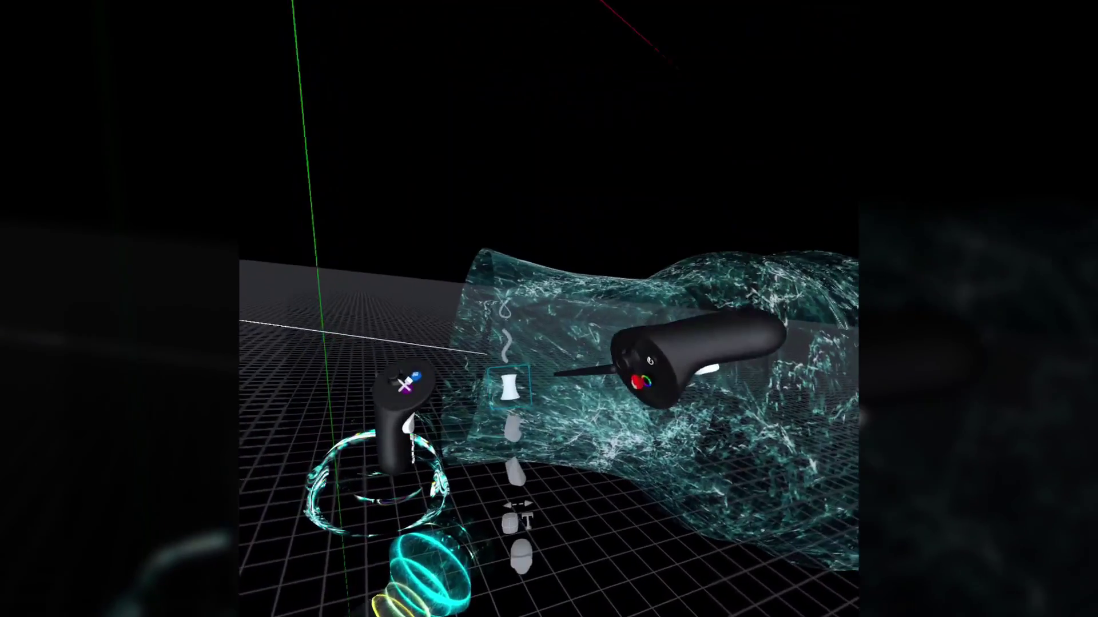
click(480, 334)
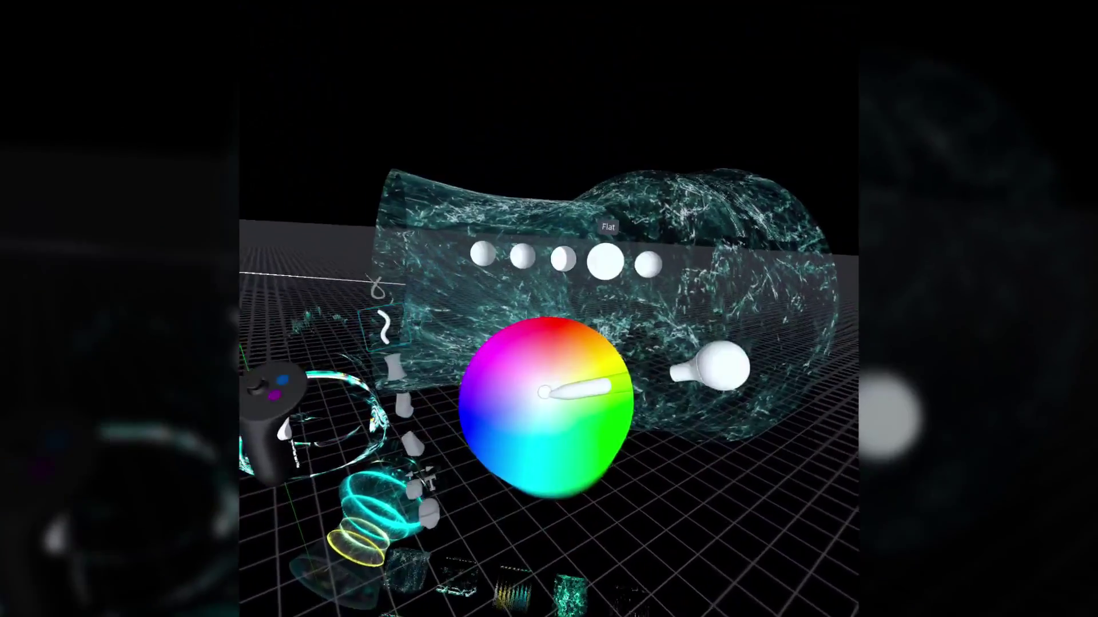